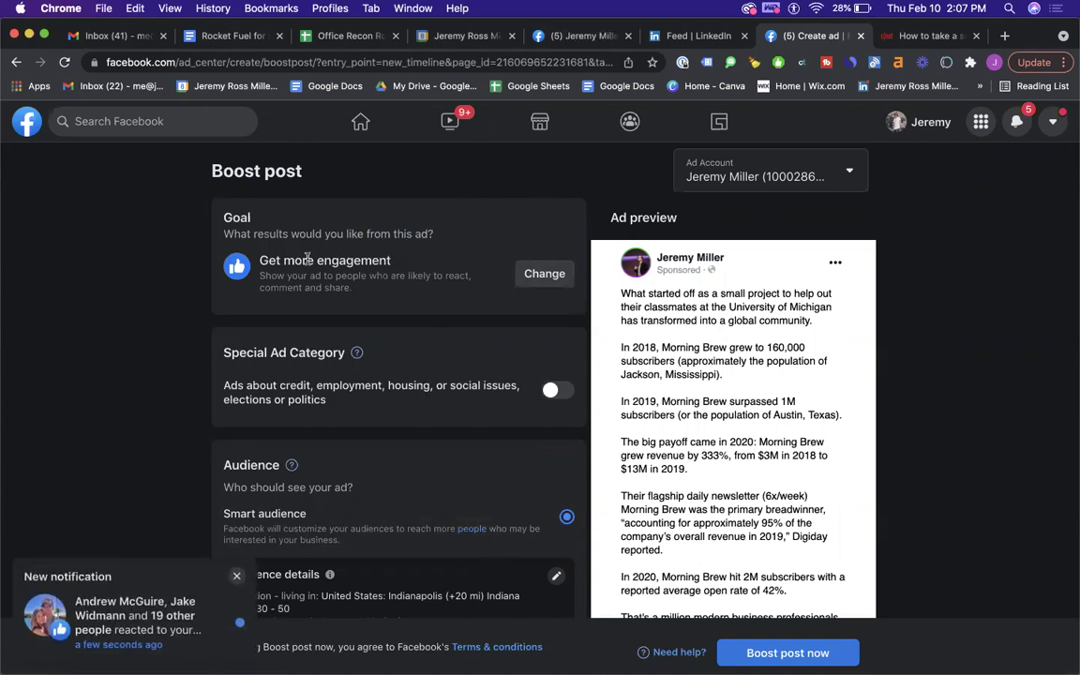
- Set the boost's goal to Get more engagement and save it
{"action": "left_click", "coordinate": [544, 273]}
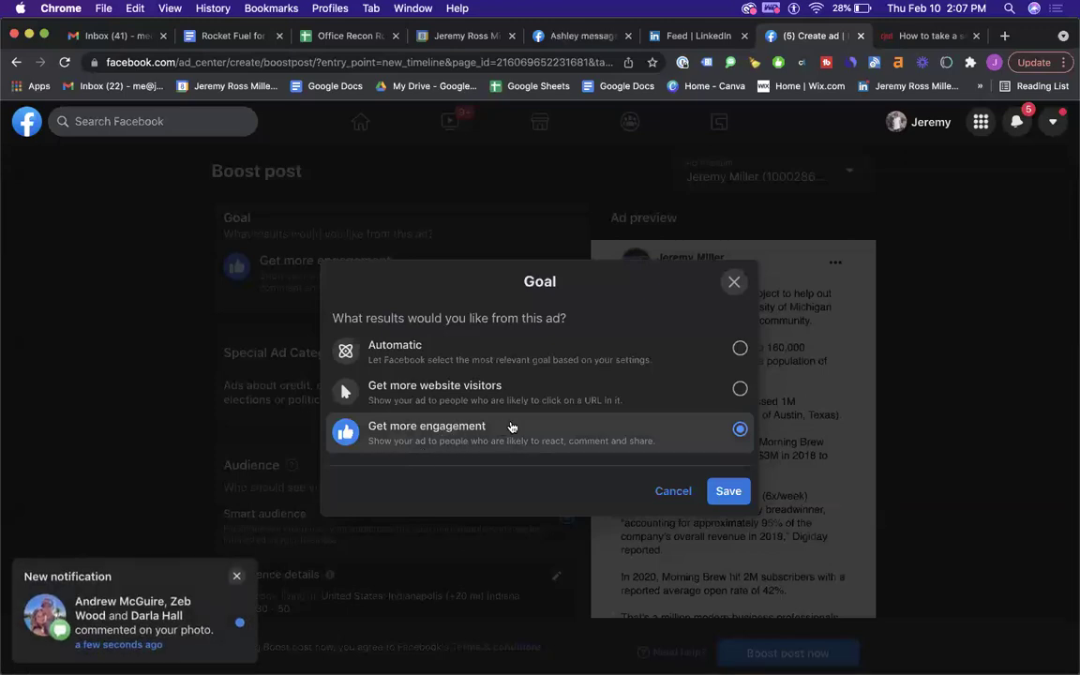
{"action": "left_click", "coordinate": [732, 491]}
- Review the boost's goal, special ad category, audience options and the ad preview
{"action": "scroll", "coordinate": [409, 453], "scroll_direction": "down", "scroll_amount": 3}
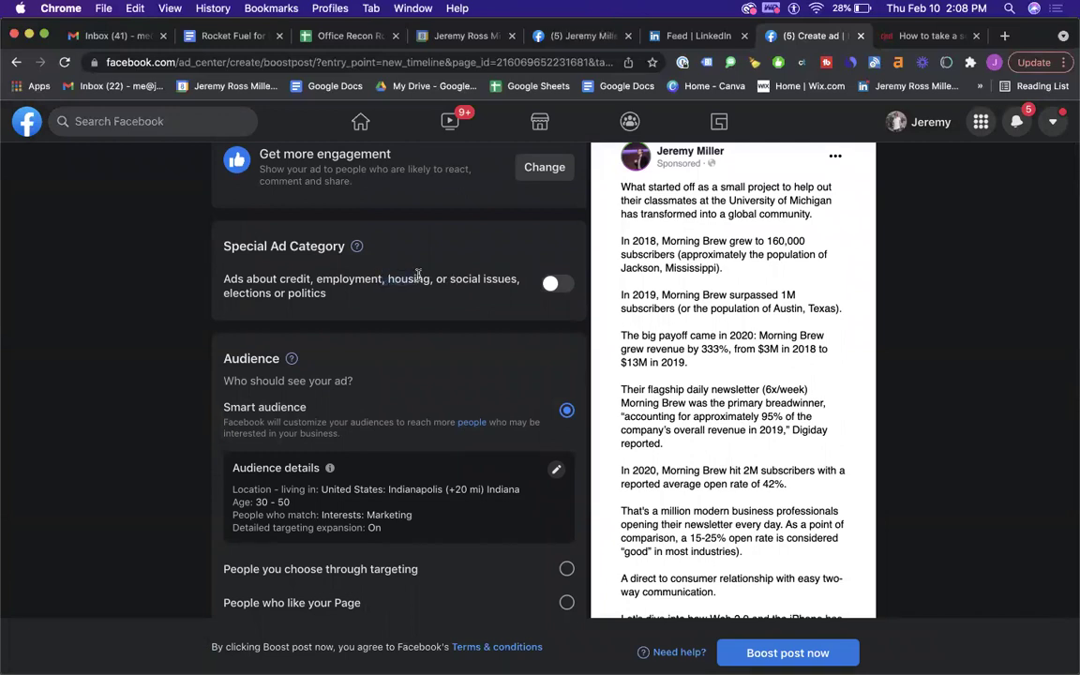
{"action": "scroll", "coordinate": [395, 317], "scroll_direction": "down", "scroll_amount": 3}
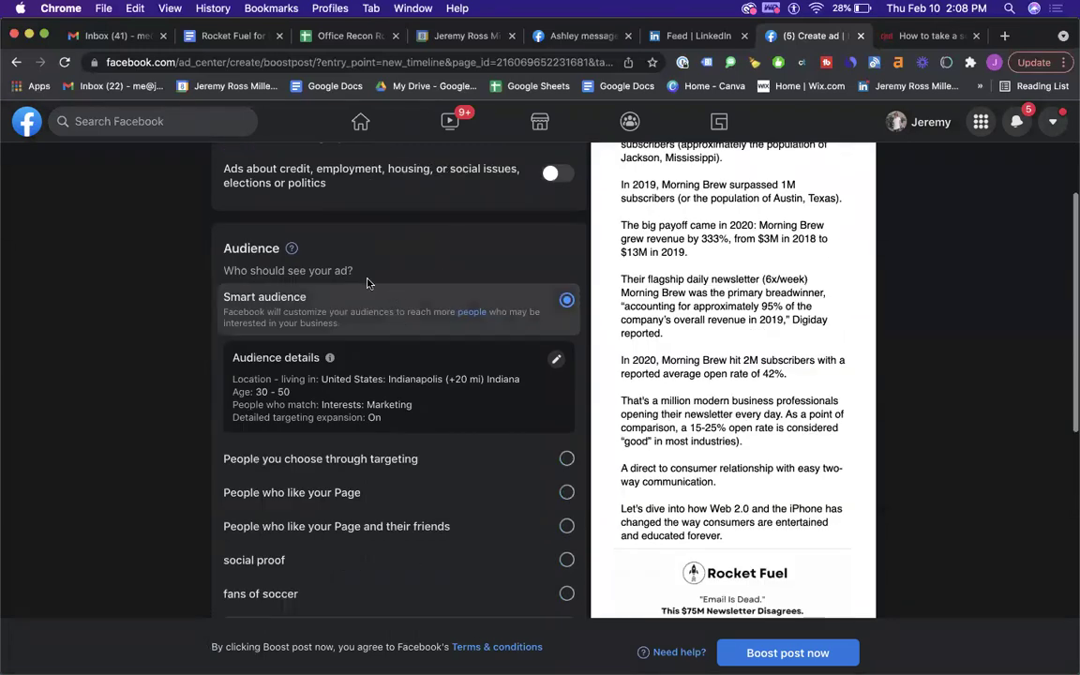
{"action": "scroll", "coordinate": [421, 251], "scroll_direction": "up", "scroll_amount": 5}
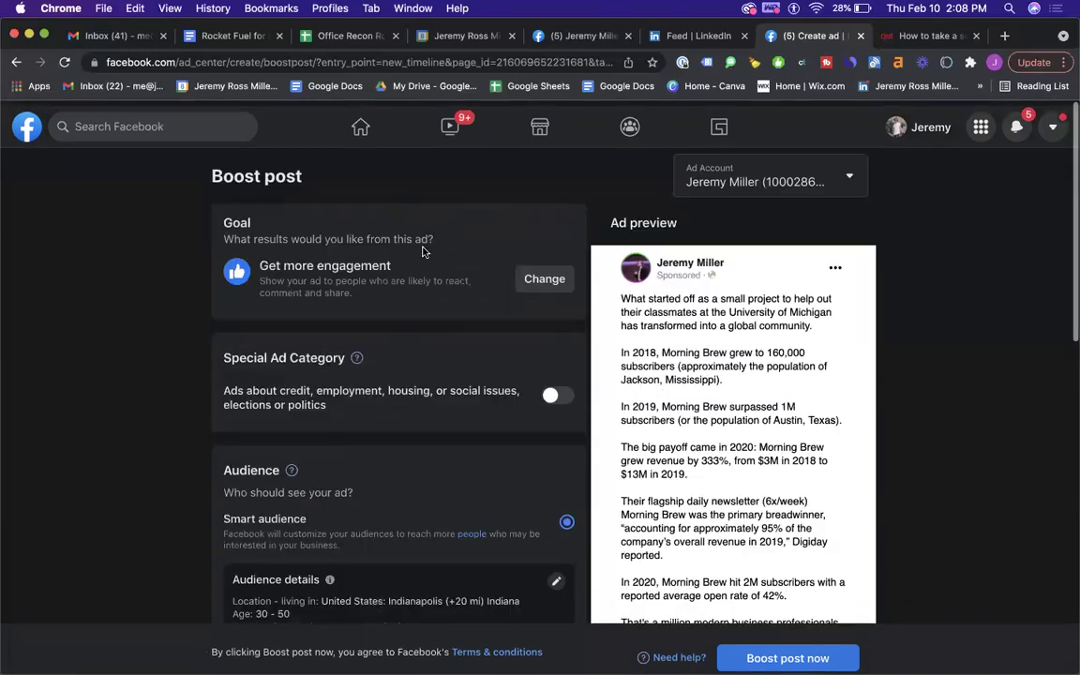
{"action": "left_click_drag", "start_coordinate": [281, 231], "coordinate": [410, 233]}
{"action": "left_click", "coordinate": [410, 235]}
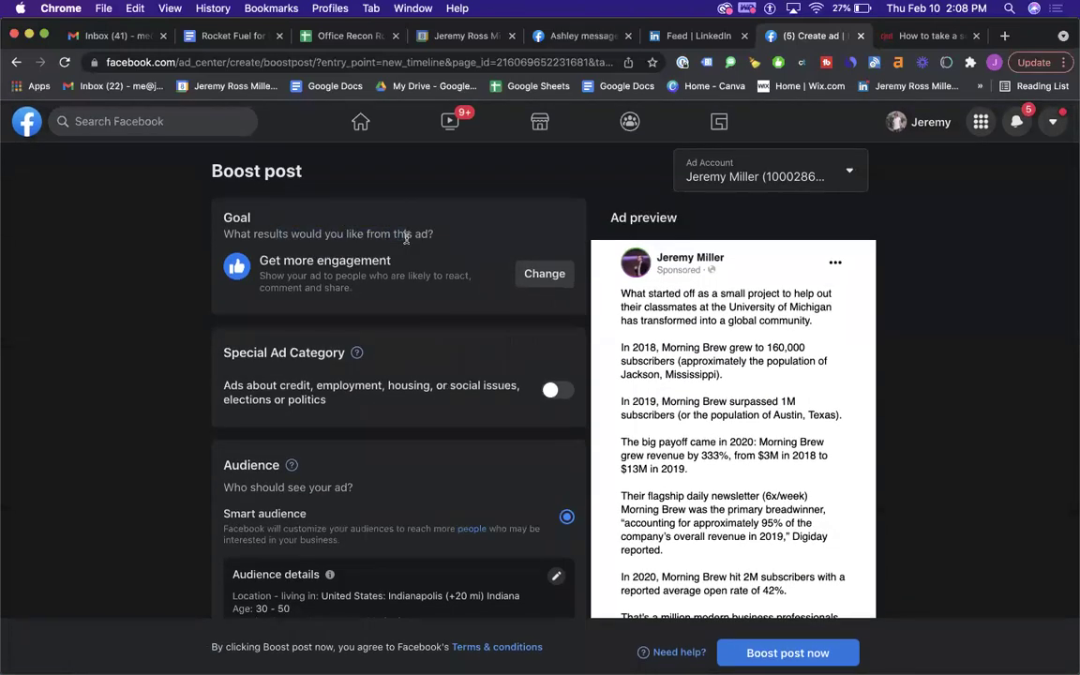
{"action": "scroll", "coordinate": [405, 236], "scroll_direction": "down", "scroll_amount": 5}
{"action": "scroll", "coordinate": [436, 275], "scroll_direction": "down", "scroll_amount": 1}
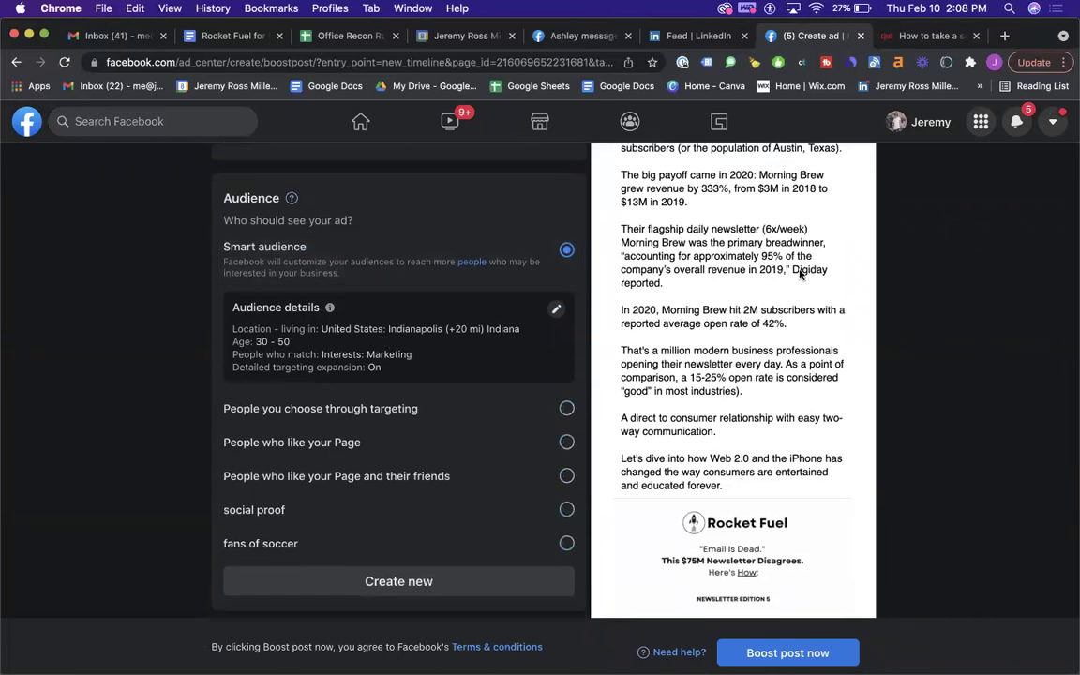
{"action": "scroll", "coordinate": [728, 268], "scroll_direction": "up", "scroll_amount": 4}
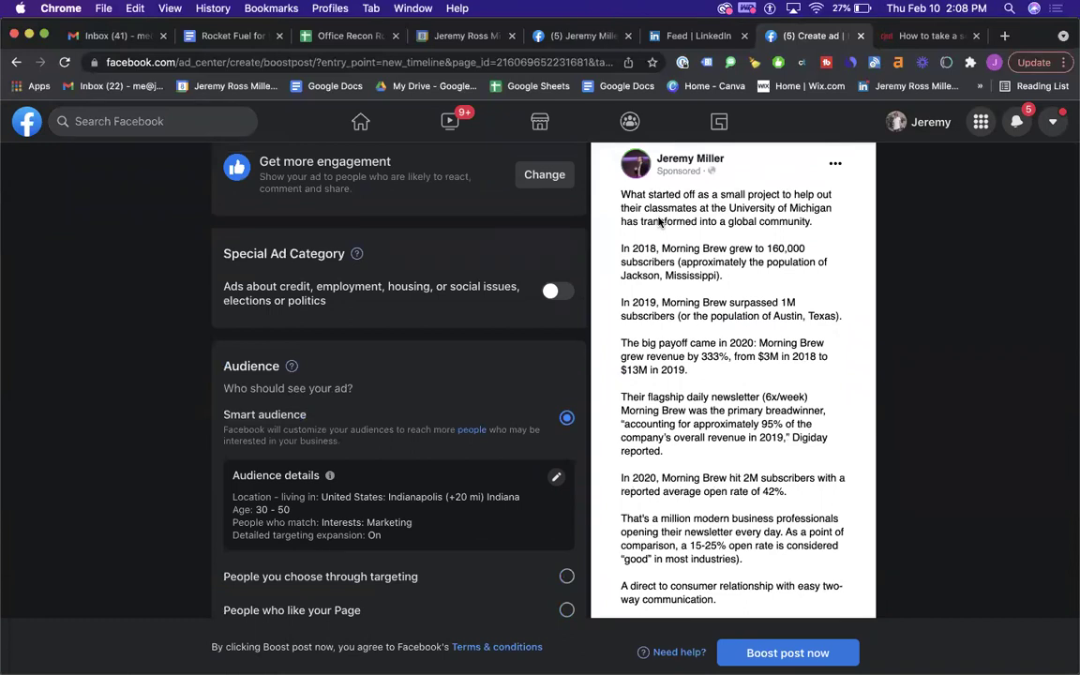
{"action": "scroll", "coordinate": [718, 492], "scroll_direction": "down", "scroll_amount": 6}
{"action": "scroll", "coordinate": [729, 338], "scroll_direction": "up", "scroll_amount": 4}
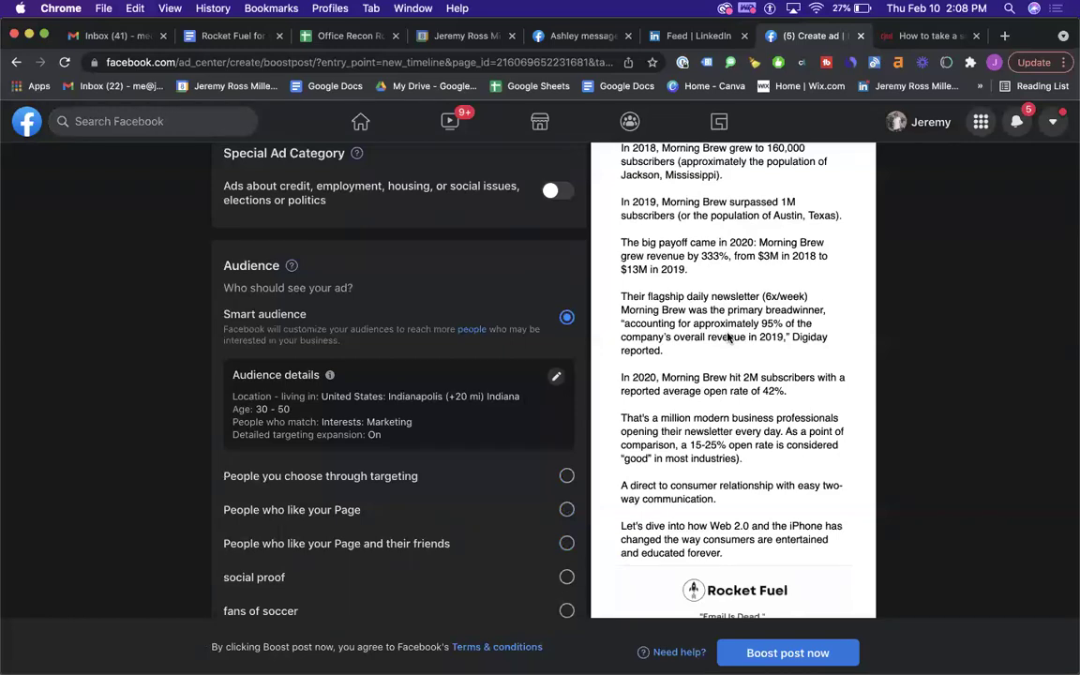
{"action": "scroll", "coordinate": [728, 338], "scroll_direction": "up", "scroll_amount": 1}
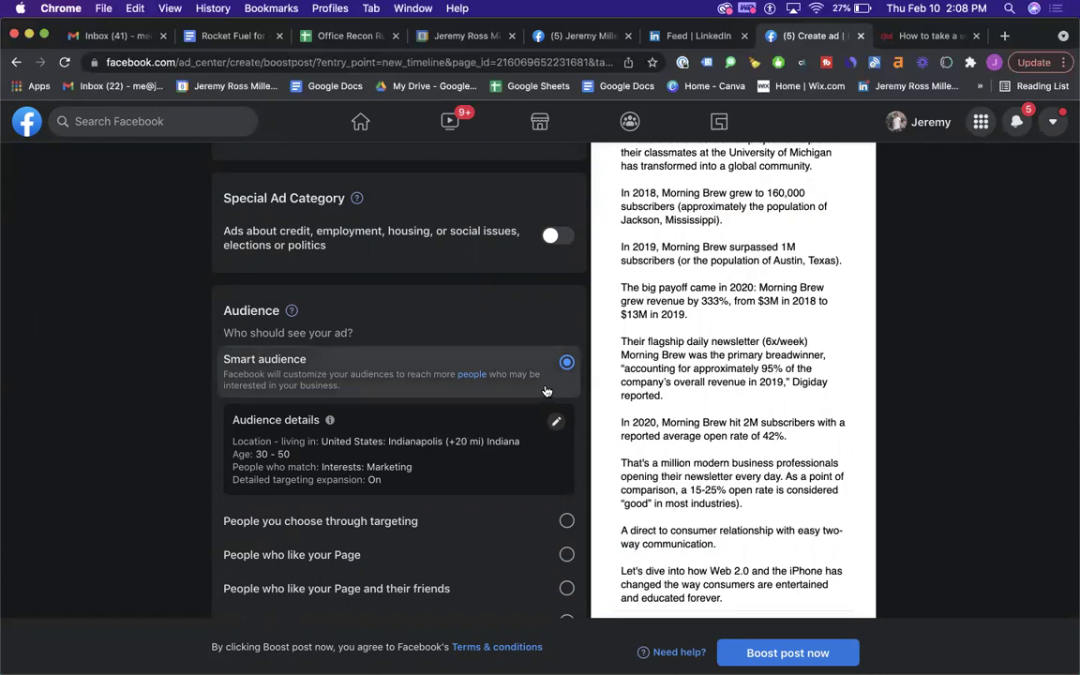
{"action": "scroll", "coordinate": [395, 426], "scroll_direction": "down", "scroll_amount": 5}
{"action": "scroll", "coordinate": [450, 445], "scroll_direction": "up", "scroll_amount": 1}
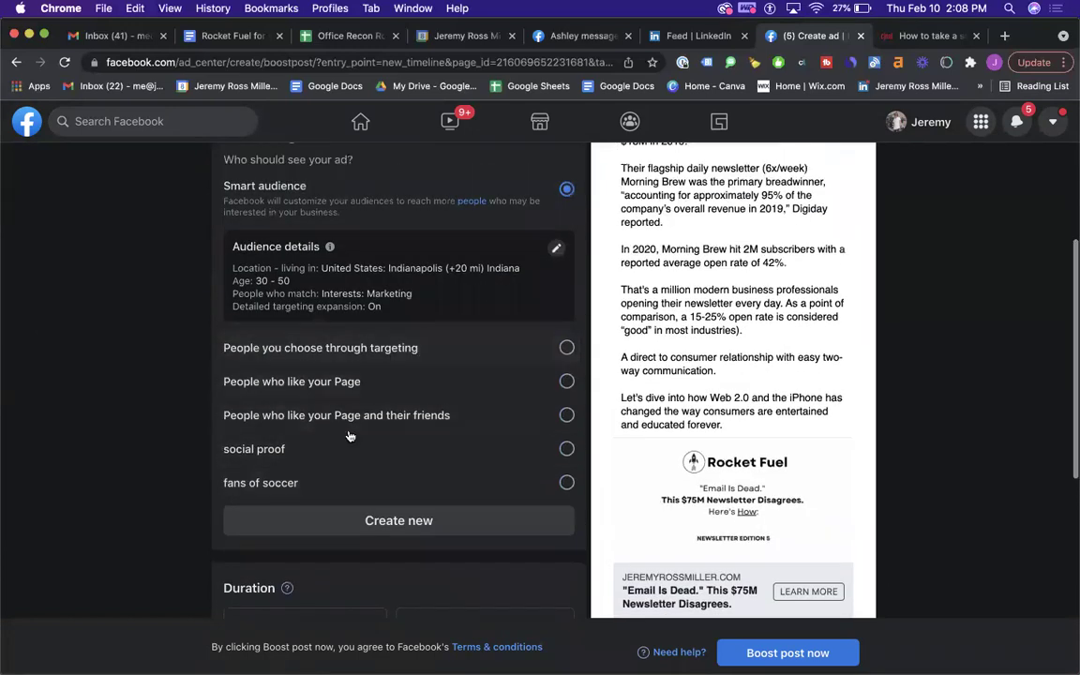
{"action": "scroll", "coordinate": [429, 263], "scroll_direction": "up", "scroll_amount": 2}
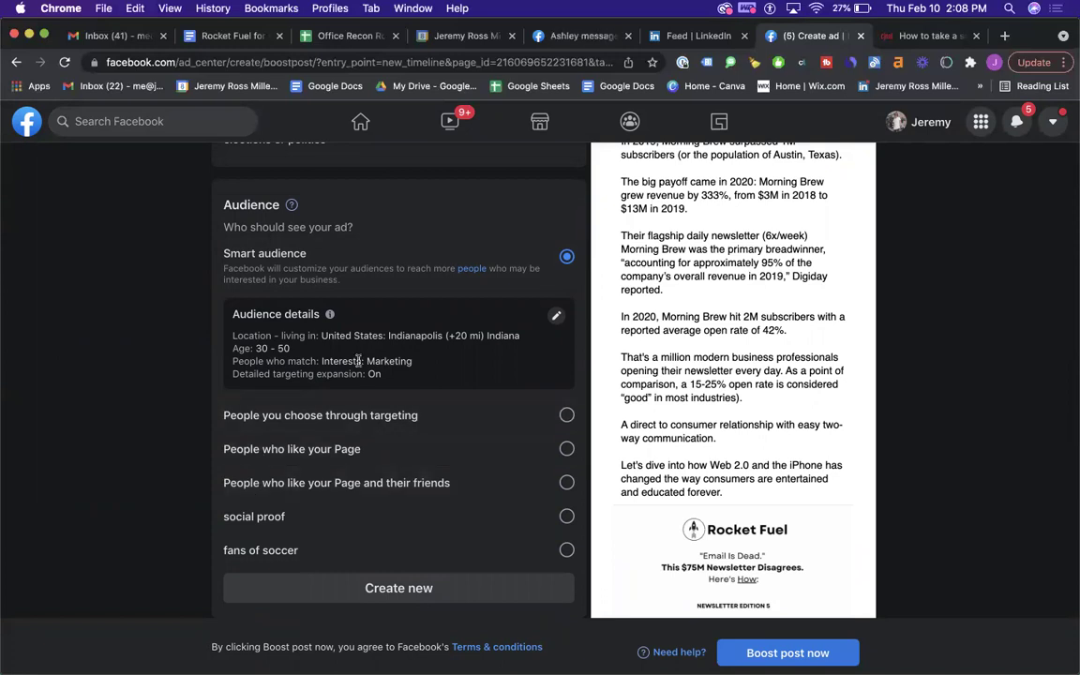
- Start a new custom audience for the boosted post and name it "Realtor Audience (1)"
{"action": "left_click", "coordinate": [374, 588]}
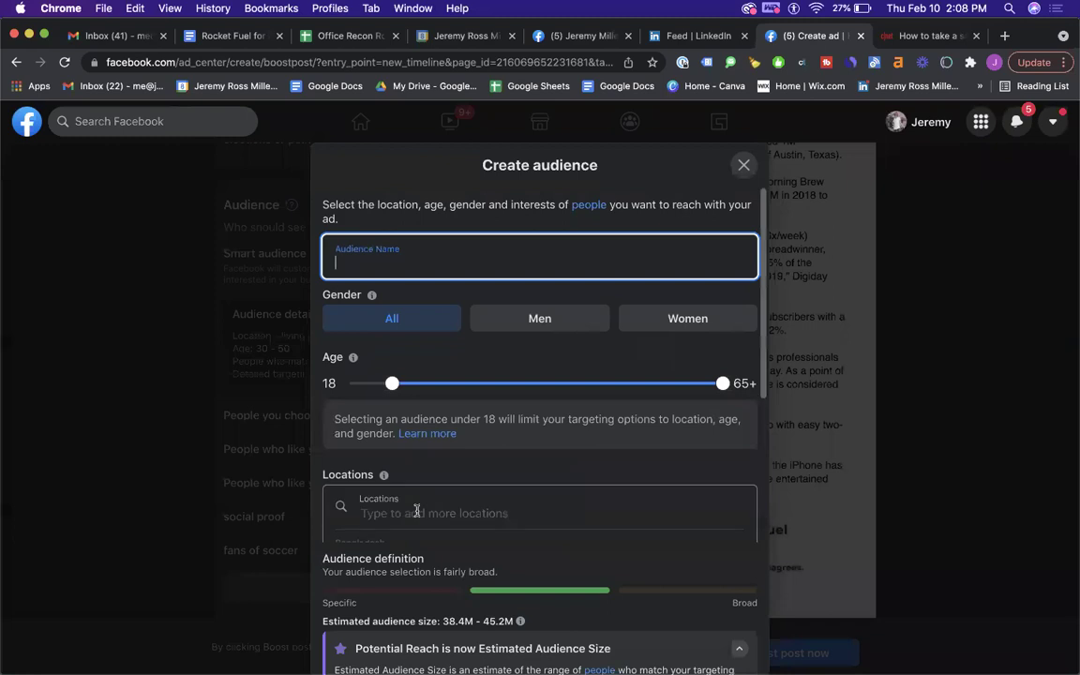
{"action": "type", "text": "R"}
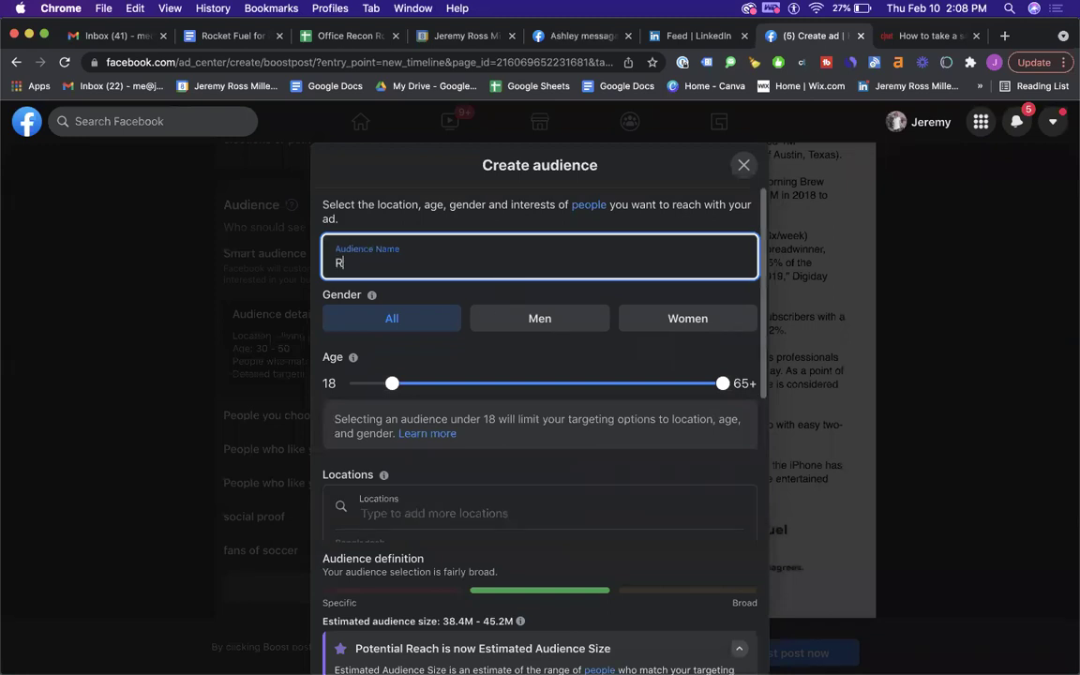
{"action": "type", "text": "ealtor Audience (1)"}
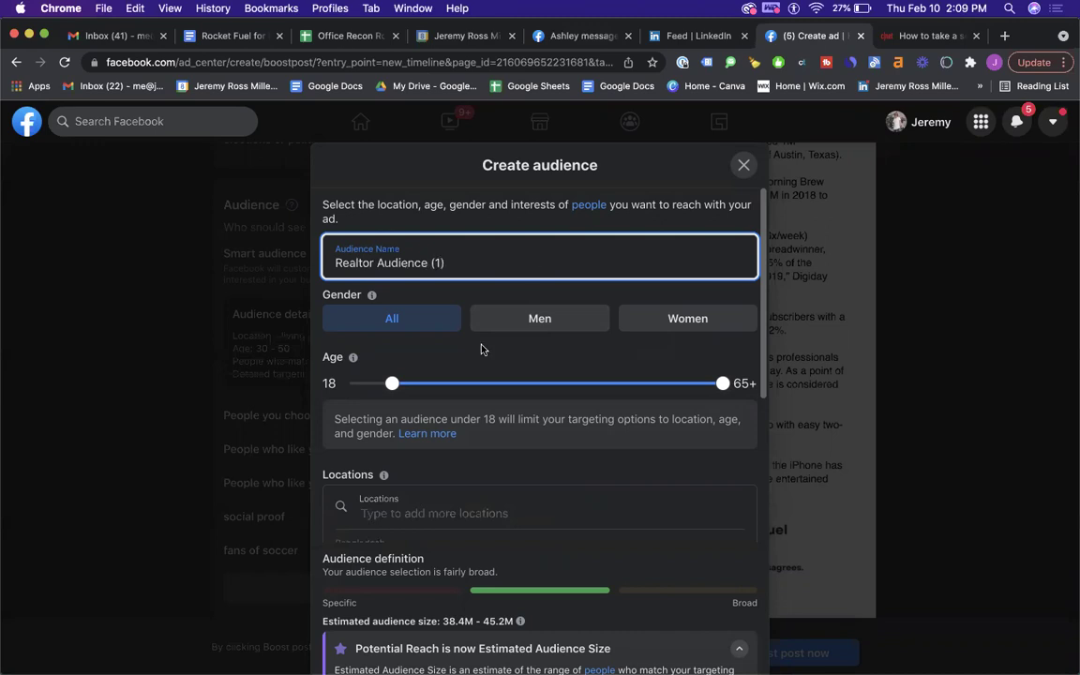
- Set the new audience's age range to 30–50
{"action": "left_click_drag", "start_coordinate": [392, 383], "coordinate": [441, 383]}
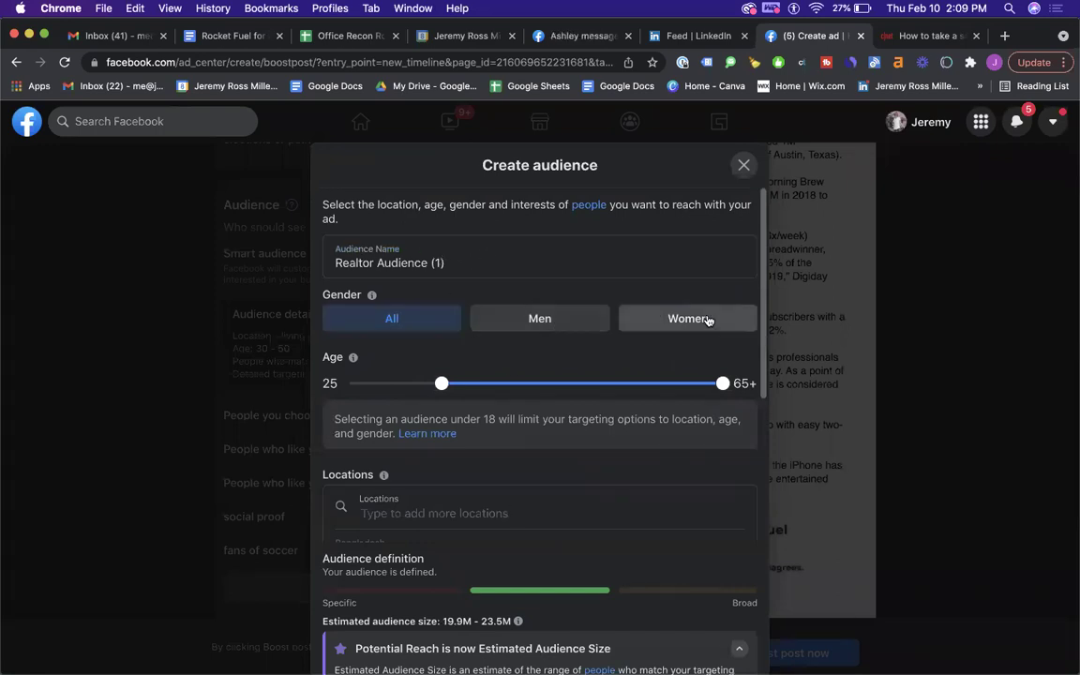
{"action": "left_click_drag", "start_coordinate": [723, 386], "coordinate": [619, 389]}
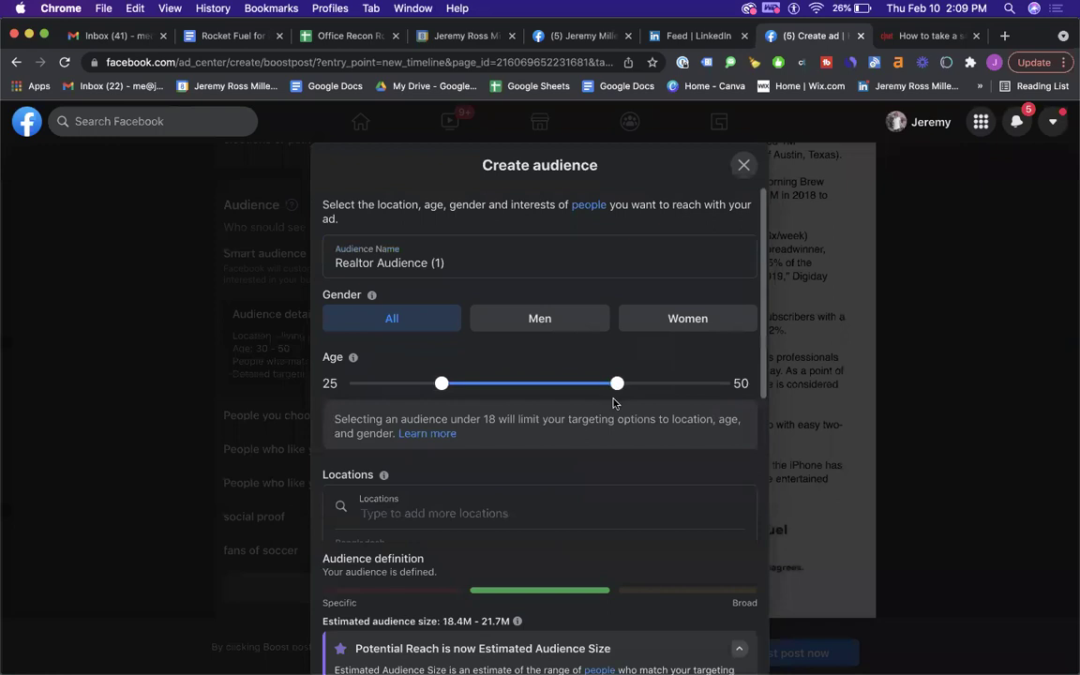
{"action": "left_click_drag", "start_coordinate": [442, 385], "coordinate": [478, 392]}
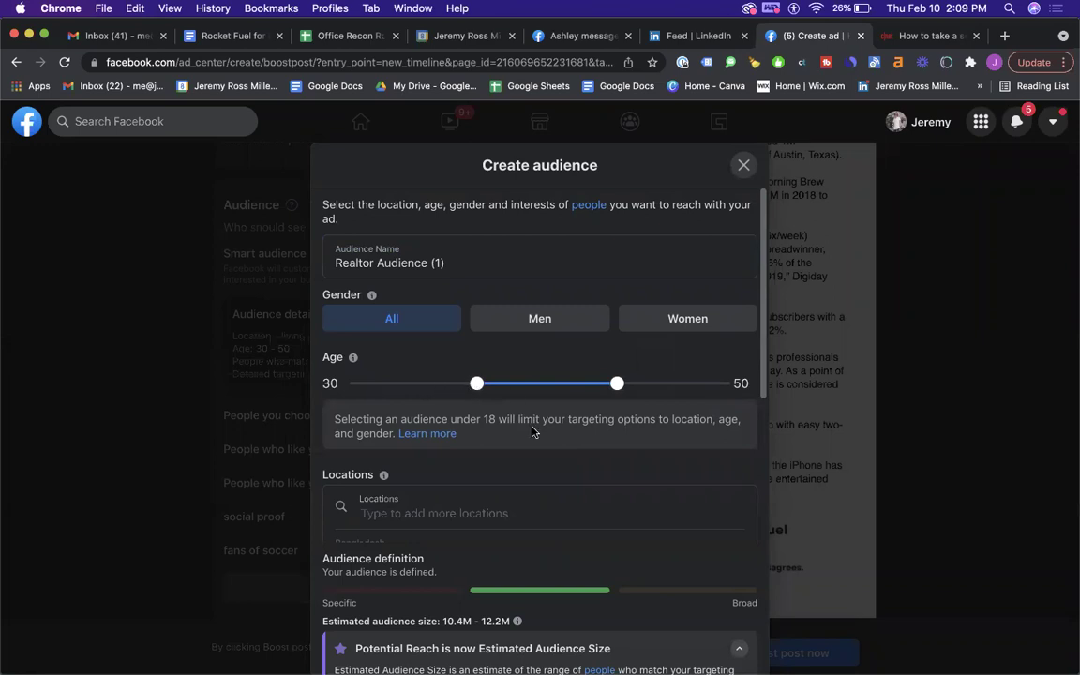
- Replace the Bangladesh location with Indianapolis, United States, and set its radius to 15 mi
{"action": "scroll", "coordinate": [532, 431], "scroll_direction": "down", "scroll_amount": 3}
{"action": "scroll", "coordinate": [535, 356], "scroll_direction": "down", "scroll_amount": 2}
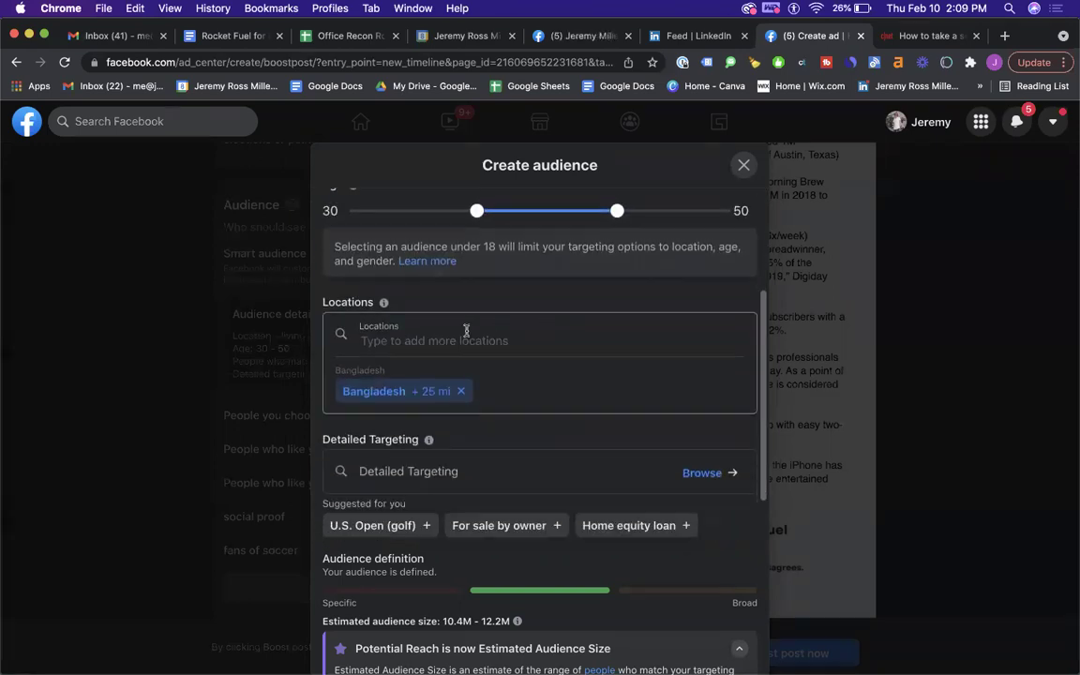
{"action": "left_click", "coordinate": [459, 390]}
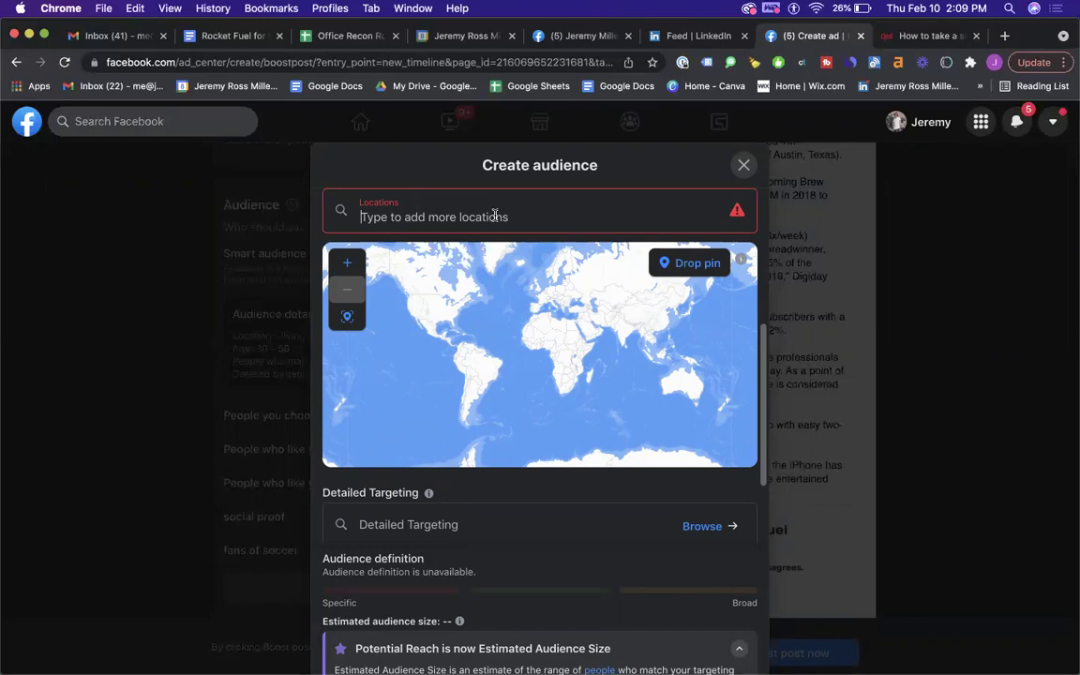
{"action": "left_click", "coordinate": [494, 216]}
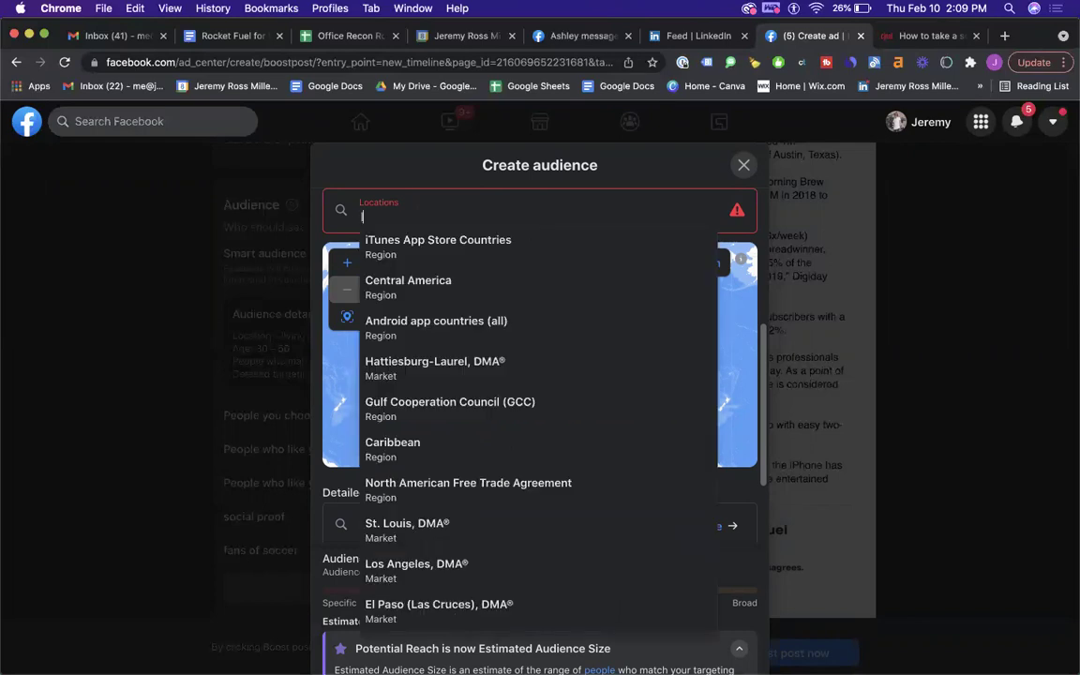
{"action": "type", "text": "indianapolis"}
{"action": "left_click", "coordinate": [510, 289]}
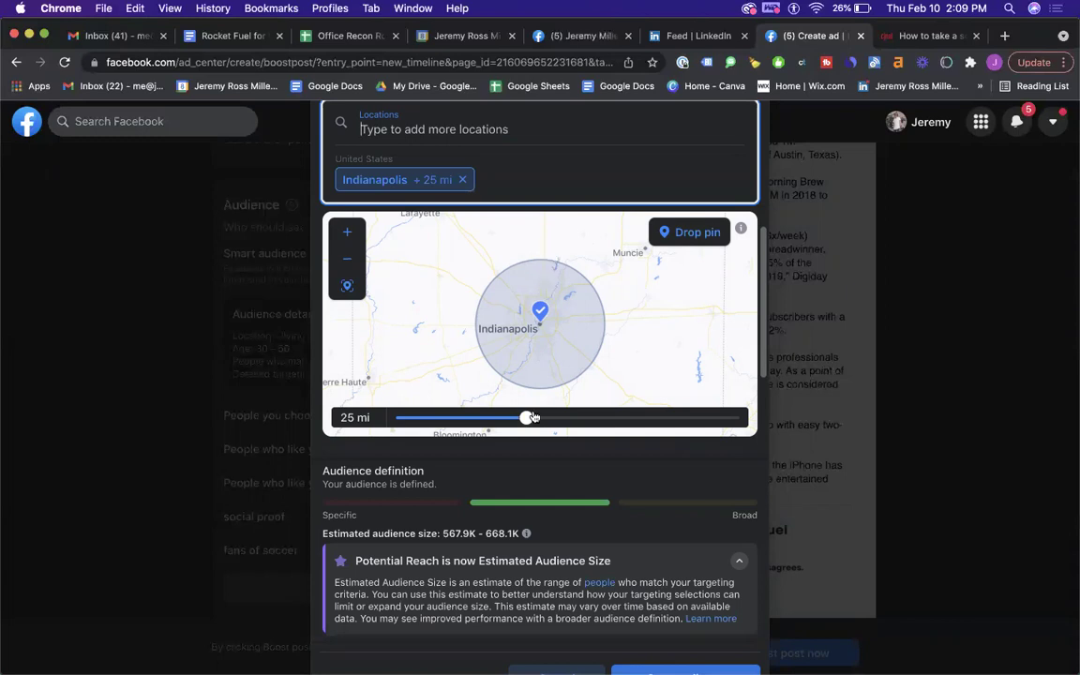
{"action": "left_click_drag", "start_coordinate": [523, 419], "coordinate": [443, 456]}
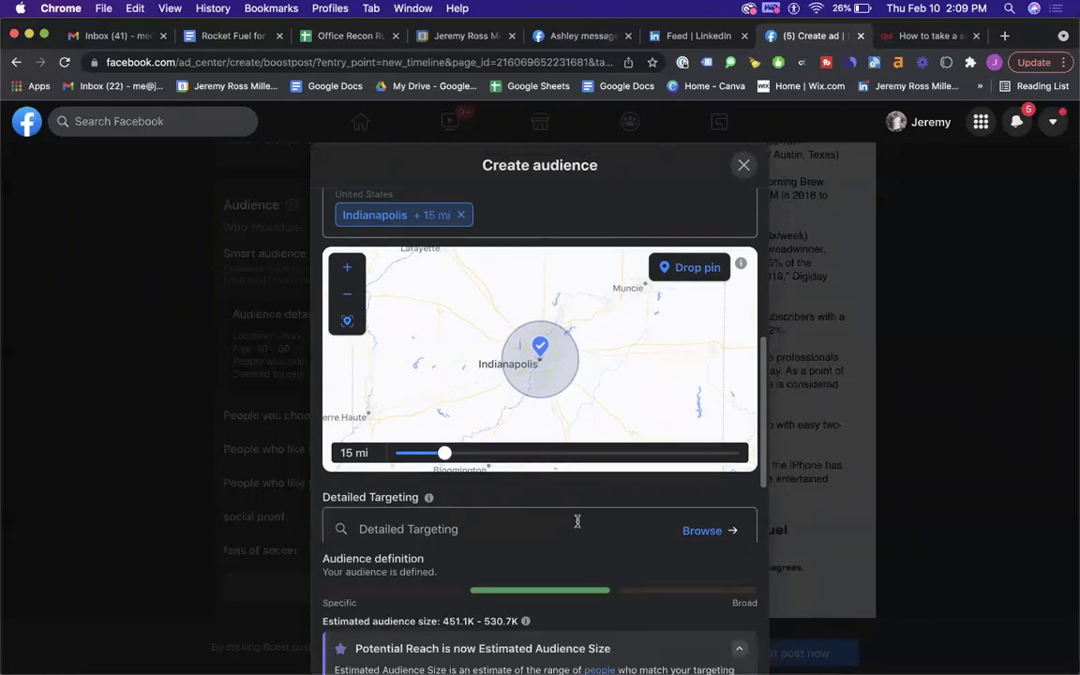
- Rename the audience as "Realtor Prospective Customer Audience (1)"
{"action": "scroll", "coordinate": [578, 518], "scroll_direction": "down", "scroll_amount": 3}
{"action": "scroll", "coordinate": [617, 488], "scroll_direction": "up", "scroll_amount": 2}
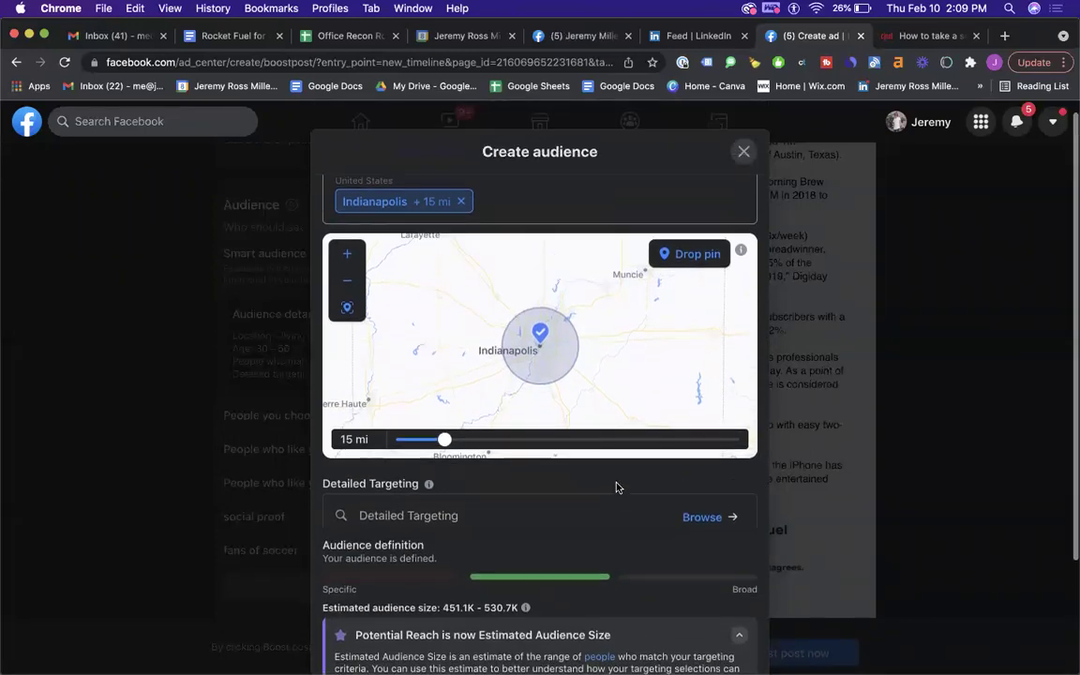
{"action": "scroll", "coordinate": [659, 222], "scroll_direction": "up", "scroll_amount": 10}
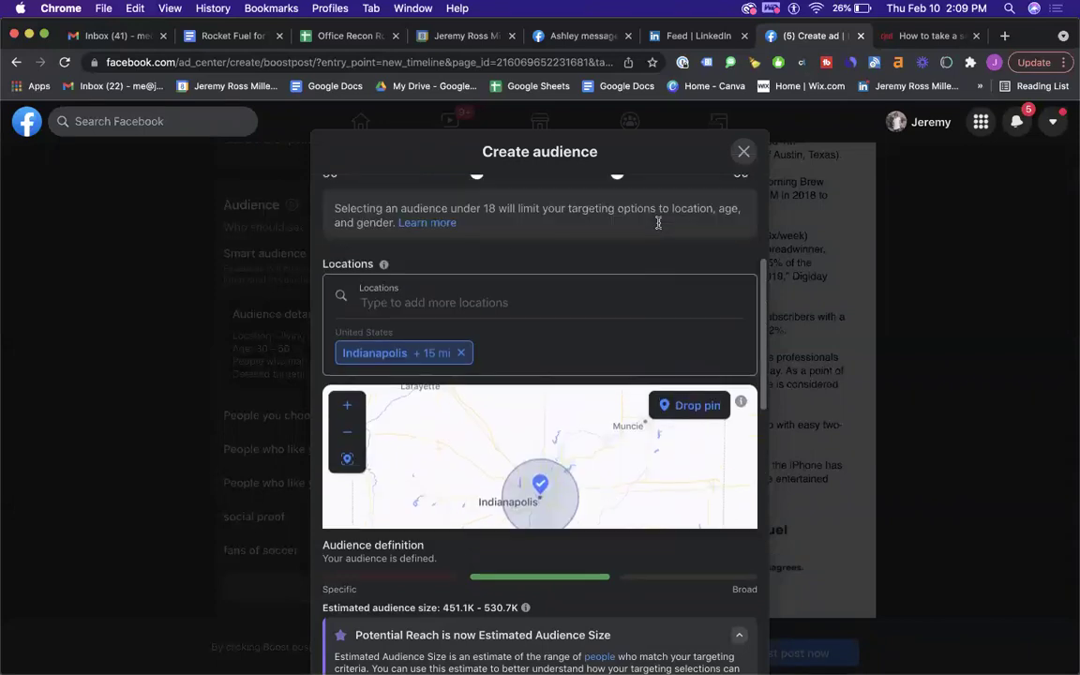
{"action": "left_click", "coordinate": [339, 236]}
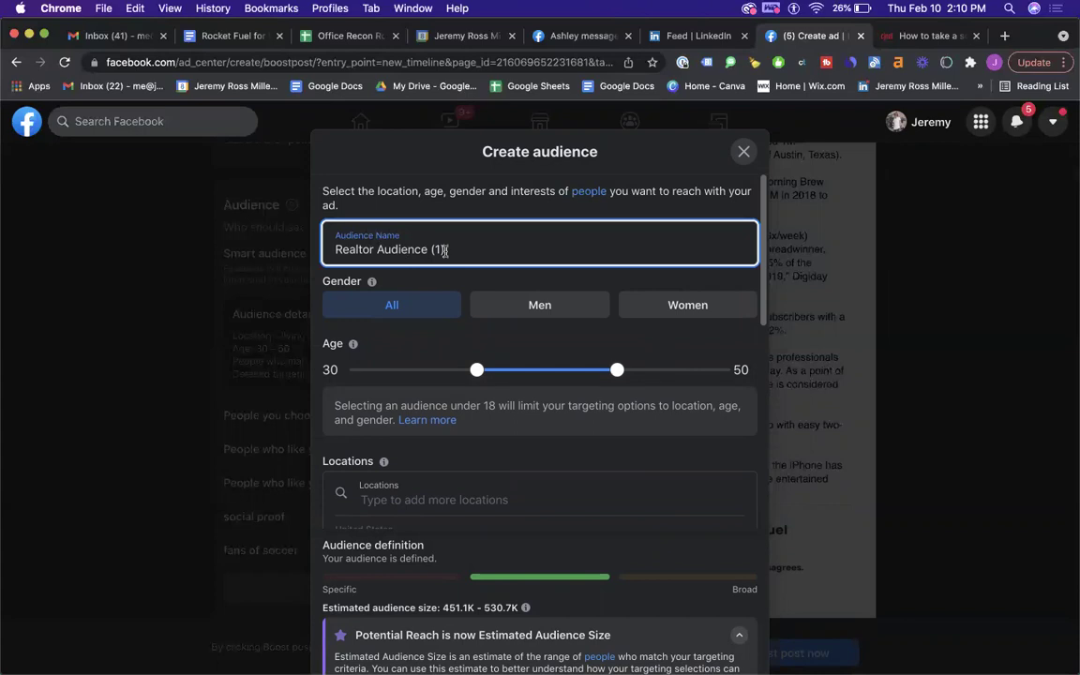
{"action": "left_click", "coordinate": [378, 250]}
{"action": "type", "text": "Prospective Customer"}
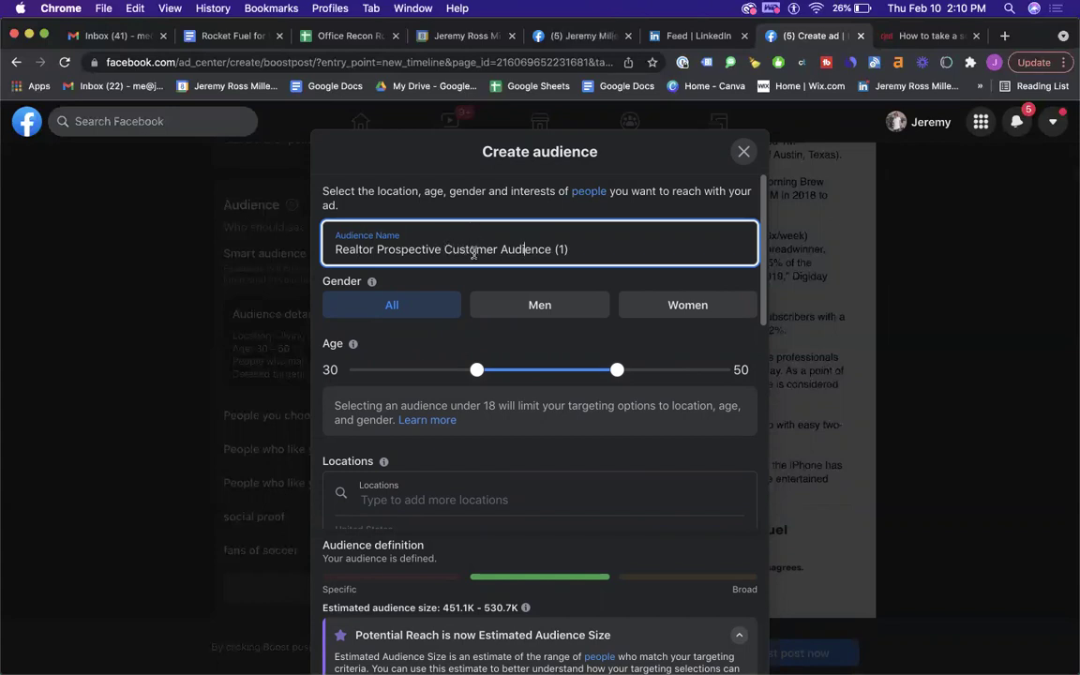
- Examine the audience's location, targeting suggestions, definition meter and estimated audience size, dismissing the notification that covers the page
{"action": "scroll", "coordinate": [554, 458], "scroll_direction": "down", "scroll_amount": 3}
{"action": "scroll", "coordinate": [507, 394], "scroll_direction": "down", "scroll_amount": 2}
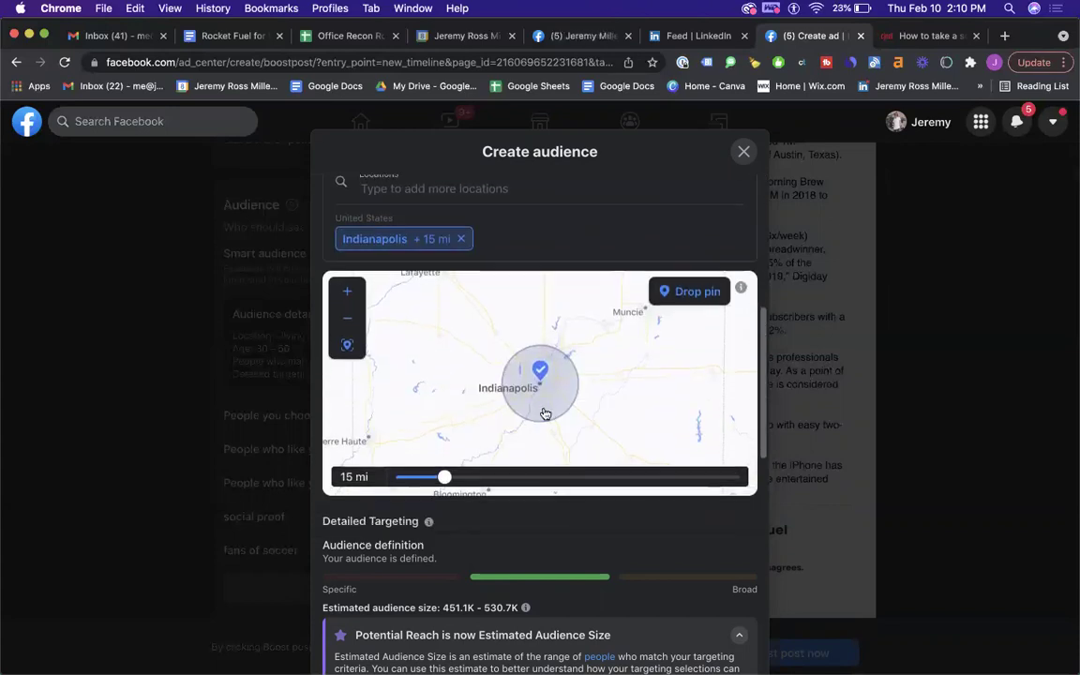
{"action": "scroll", "coordinate": [497, 503], "scroll_direction": "down", "scroll_amount": 3}
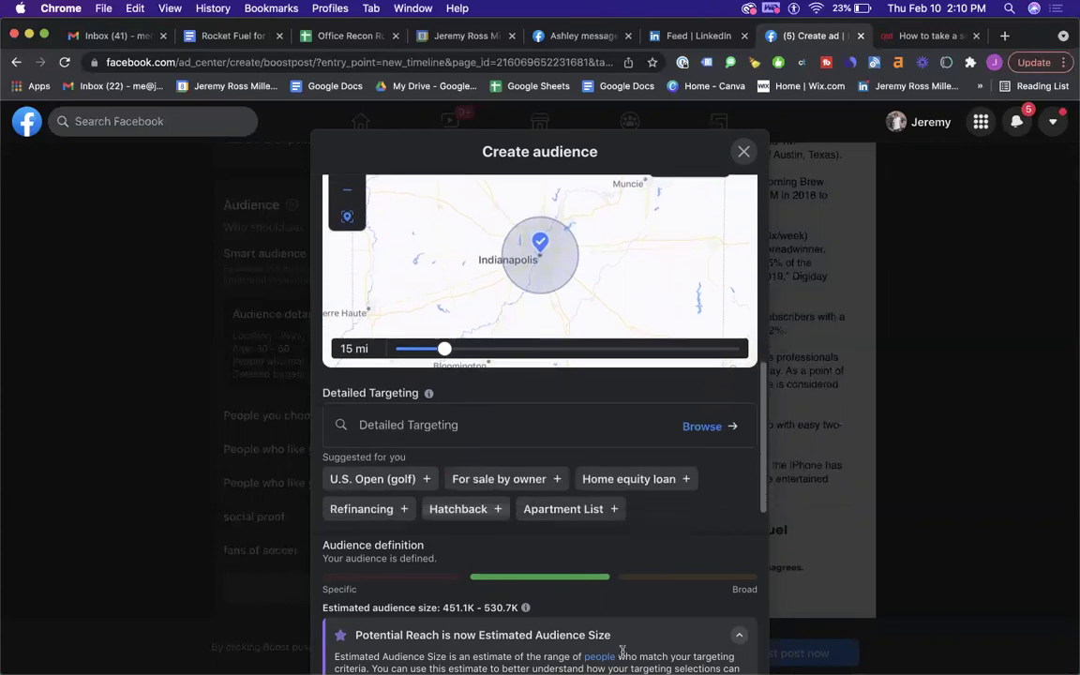
{"action": "scroll", "coordinate": [621, 650], "scroll_direction": "down", "scroll_amount": 2}
{"action": "left_click_drag", "start_coordinate": [398, 532], "coordinate": [506, 536]}
{"action": "left_click", "coordinate": [467, 535]}
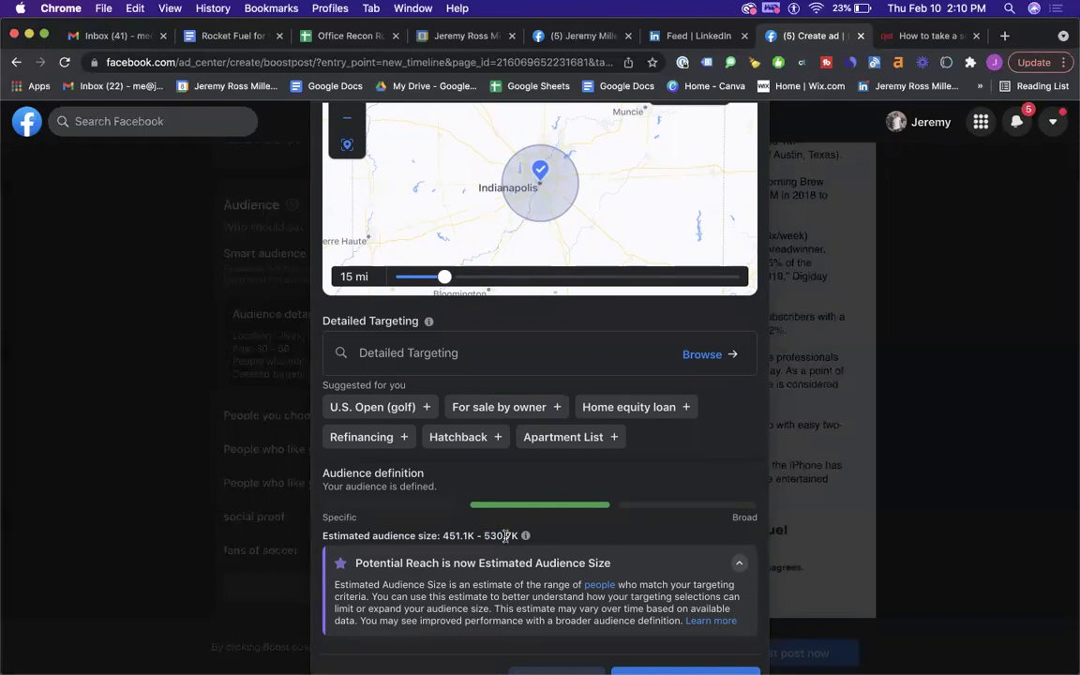
{"action": "scroll", "coordinate": [492, 473], "scroll_direction": "down", "scroll_amount": 3}
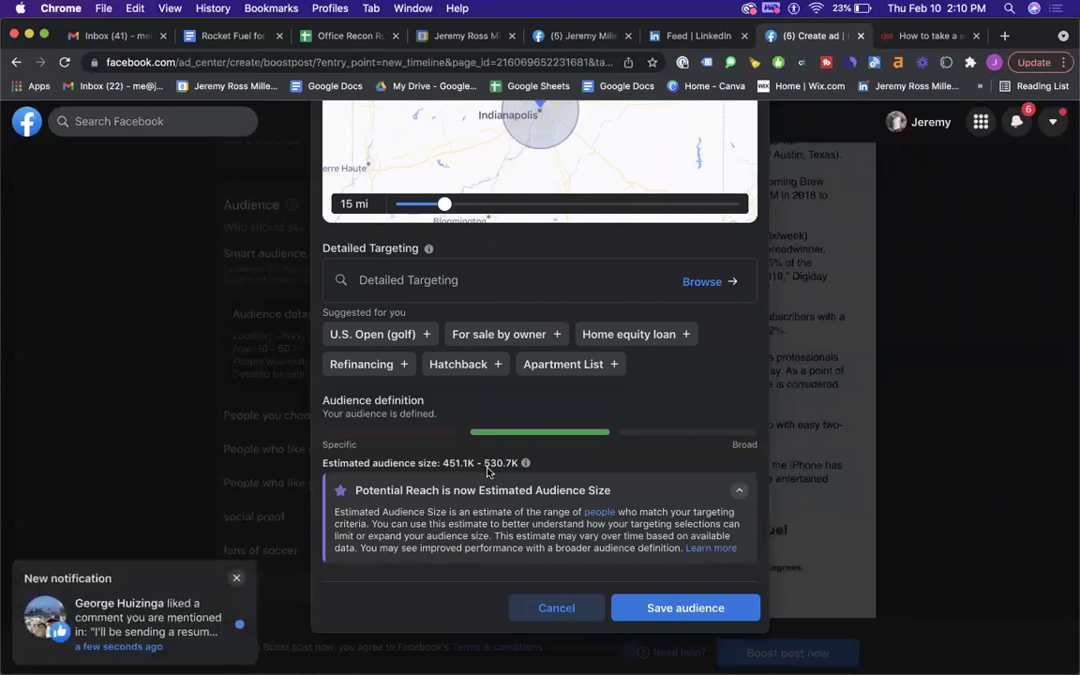
{"action": "left_click", "coordinate": [237, 577]}
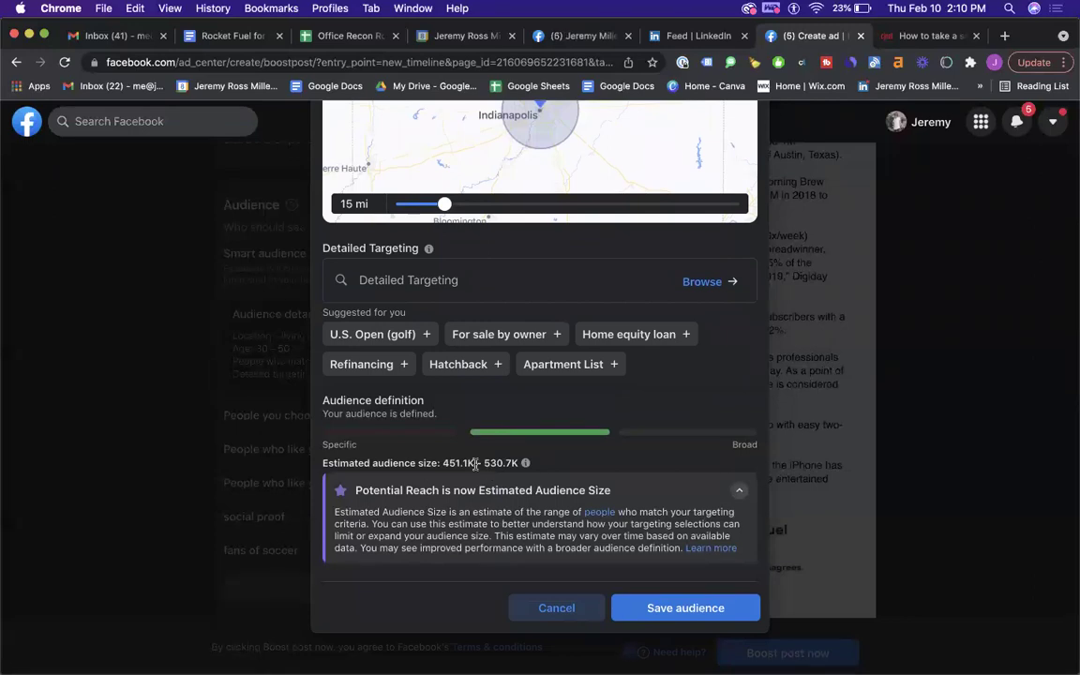
{"action": "scroll", "coordinate": [540, 457], "scroll_direction": "up", "scroll_amount": 2}
{"action": "left_click_drag", "start_coordinate": [450, 502], "coordinate": [517, 502]}
{"action": "left_click", "coordinate": [505, 502]}
{"action": "left_click", "coordinate": [516, 502]}
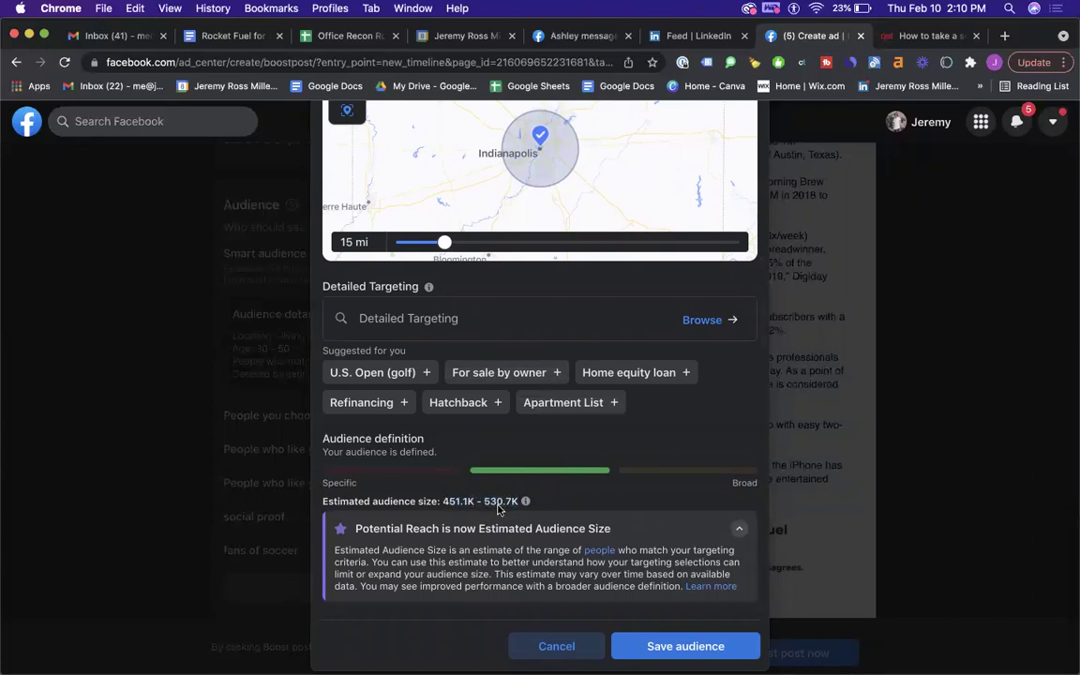
- Search detailed targeting for "zillow" and add the Zillow interest to the audience
{"action": "left_click", "coordinate": [485, 317]}
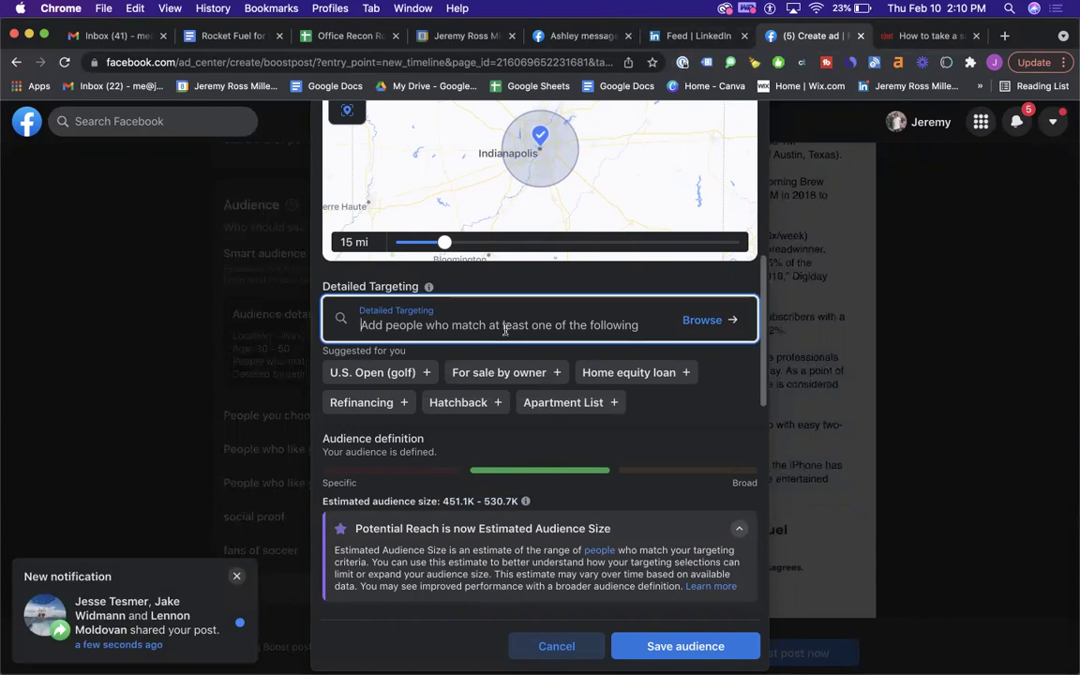
{"action": "type", "text": "zillow"}
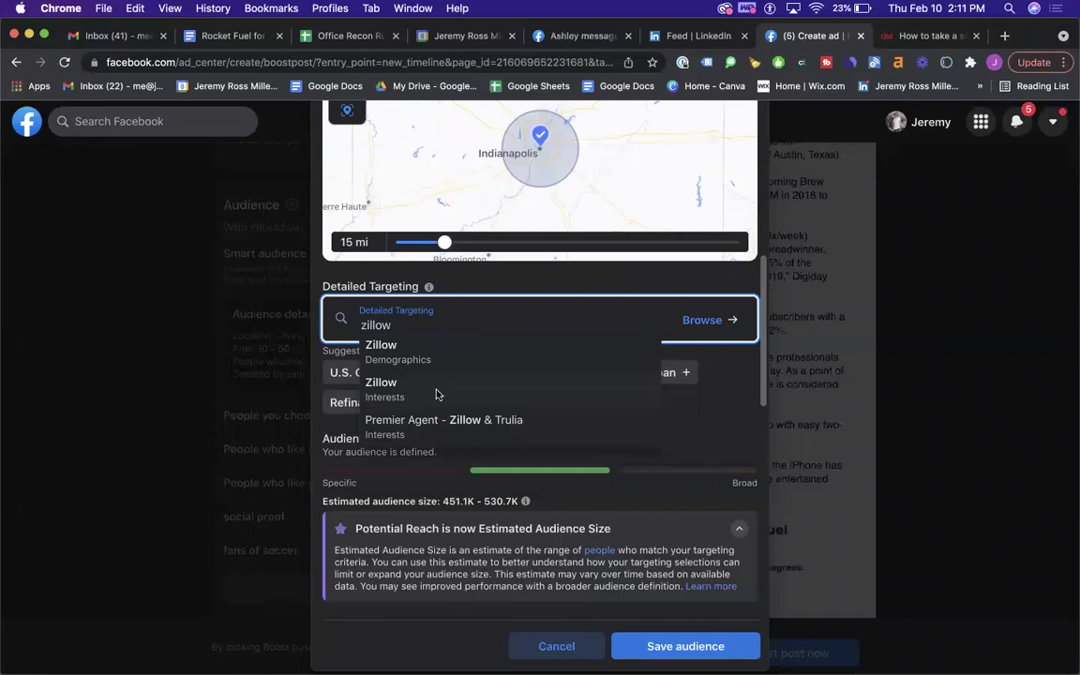
{"action": "left_click", "coordinate": [436, 389]}
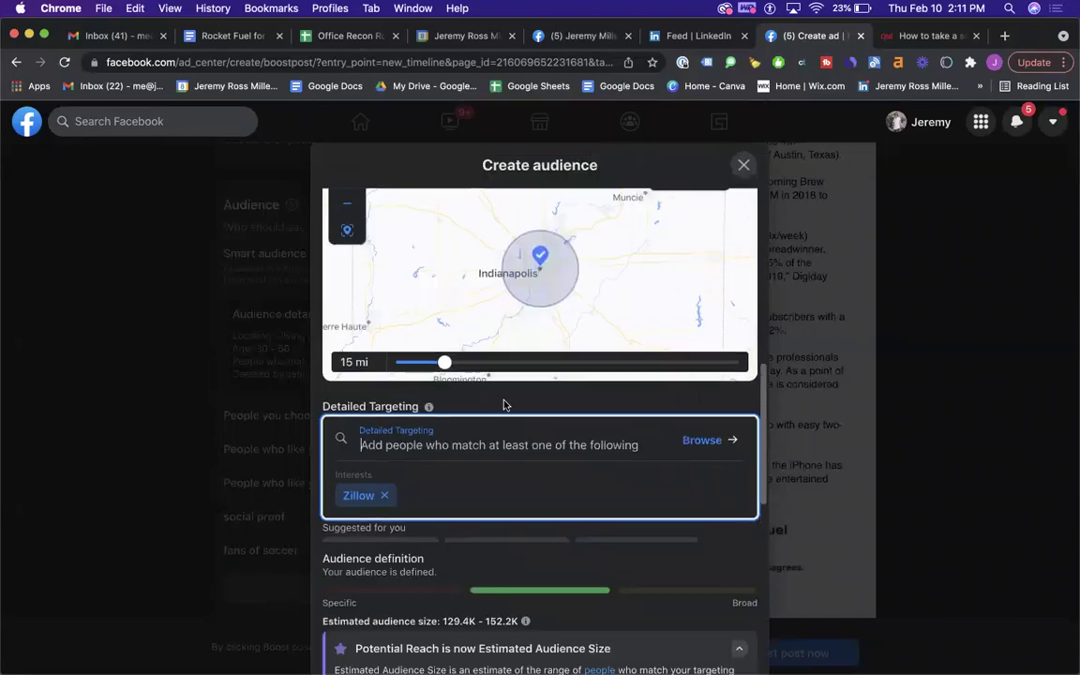
- Review the suggested interests and audience definition, and save the realtor prospect audience
{"action": "scroll", "coordinate": [631, 549], "scroll_direction": "down", "scroll_amount": 3}
{"action": "scroll", "coordinate": [641, 493], "scroll_direction": "up", "scroll_amount": 1}
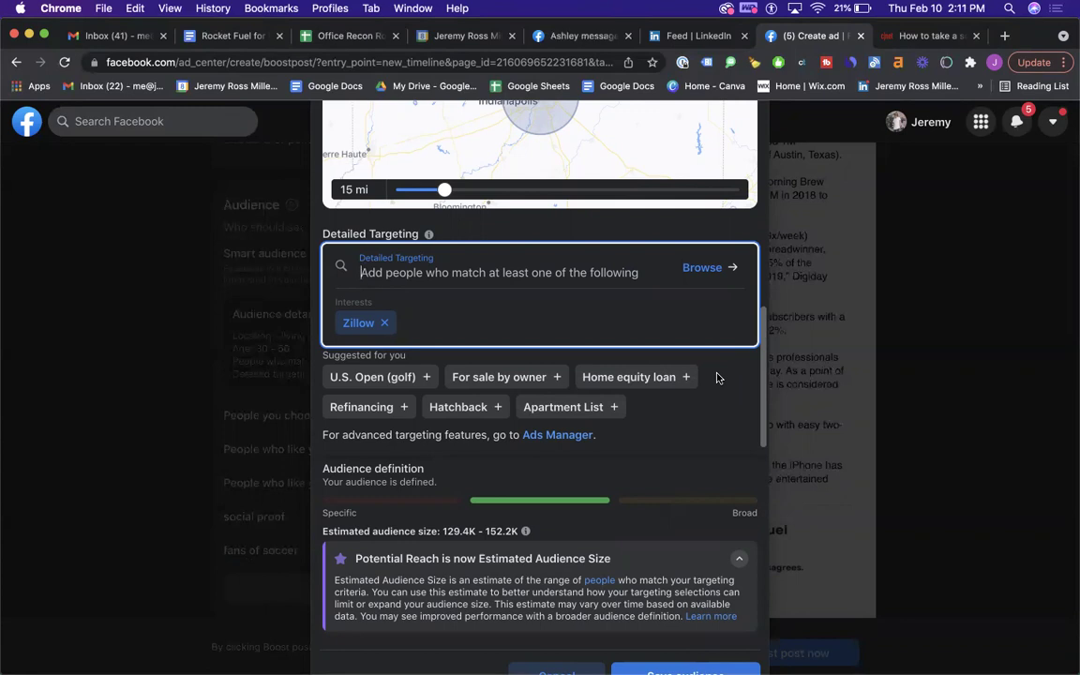
{"action": "scroll", "coordinate": [717, 385], "scroll_direction": "down", "scroll_amount": 1}
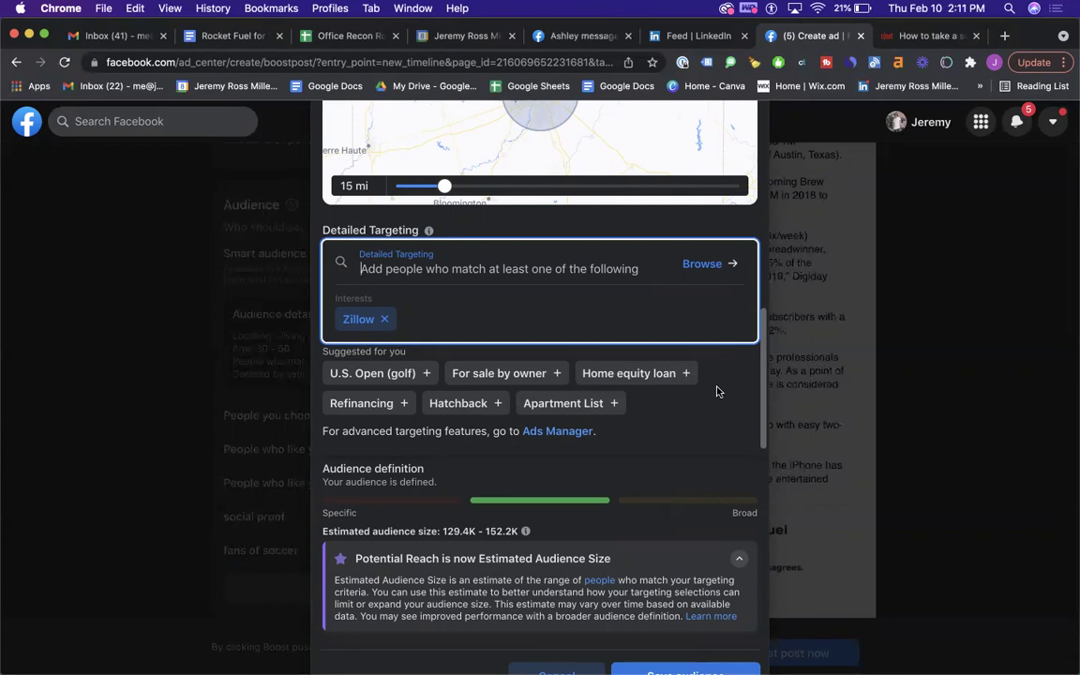
{"action": "left_click", "coordinate": [449, 529]}
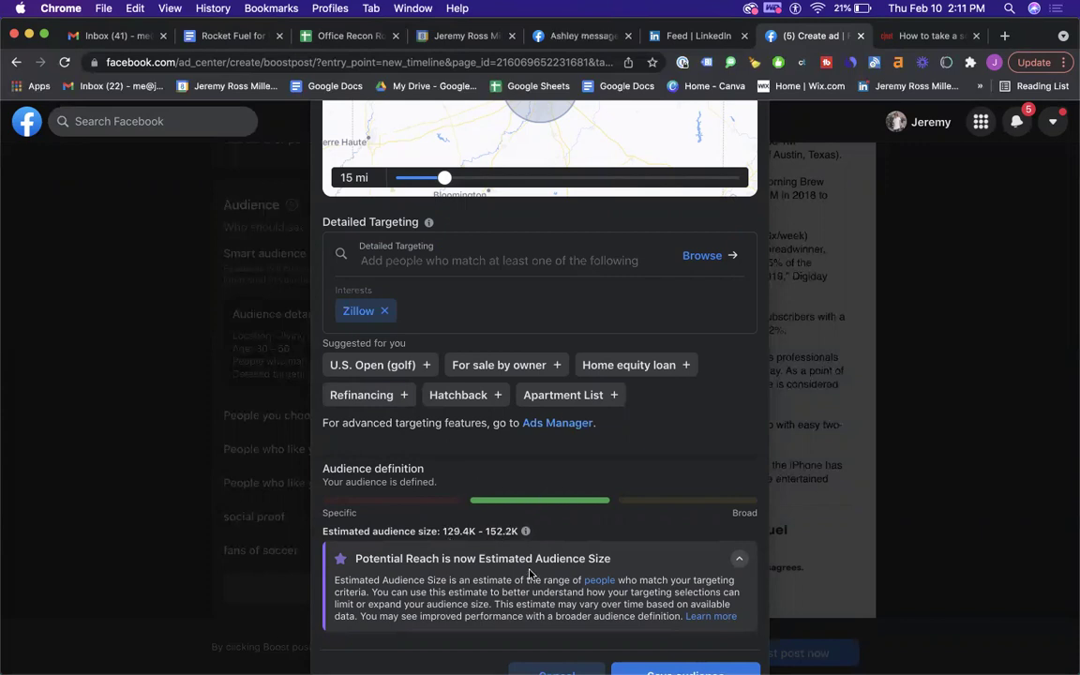
{"action": "scroll", "coordinate": [554, 473], "scroll_direction": "up", "scroll_amount": 5}
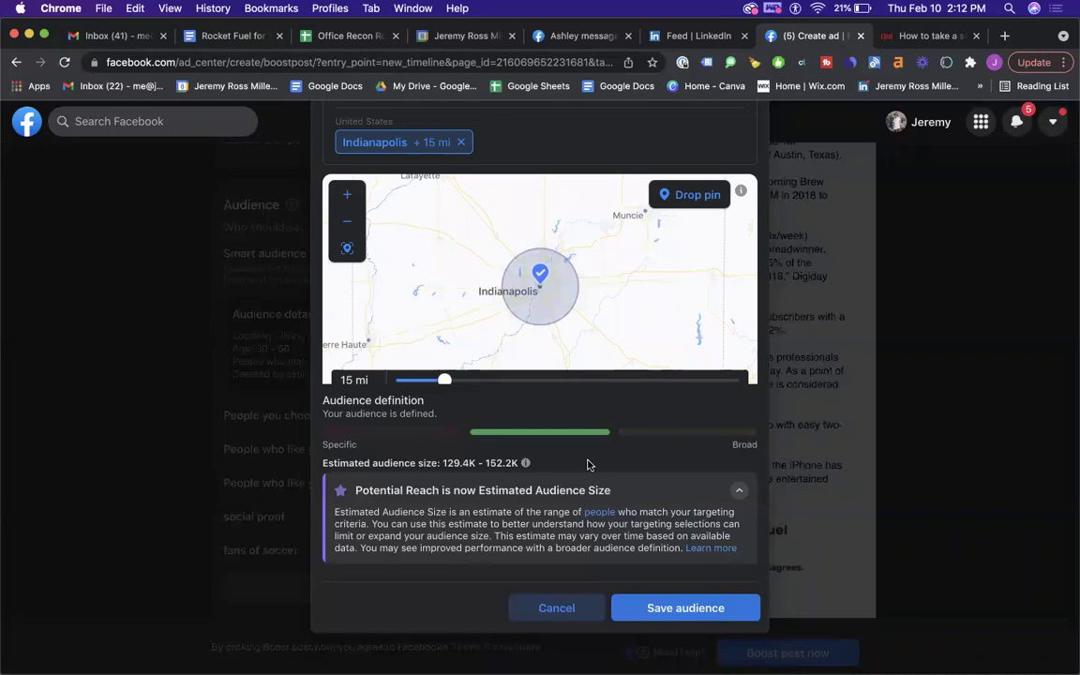
{"action": "left_click", "coordinate": [684, 608]}
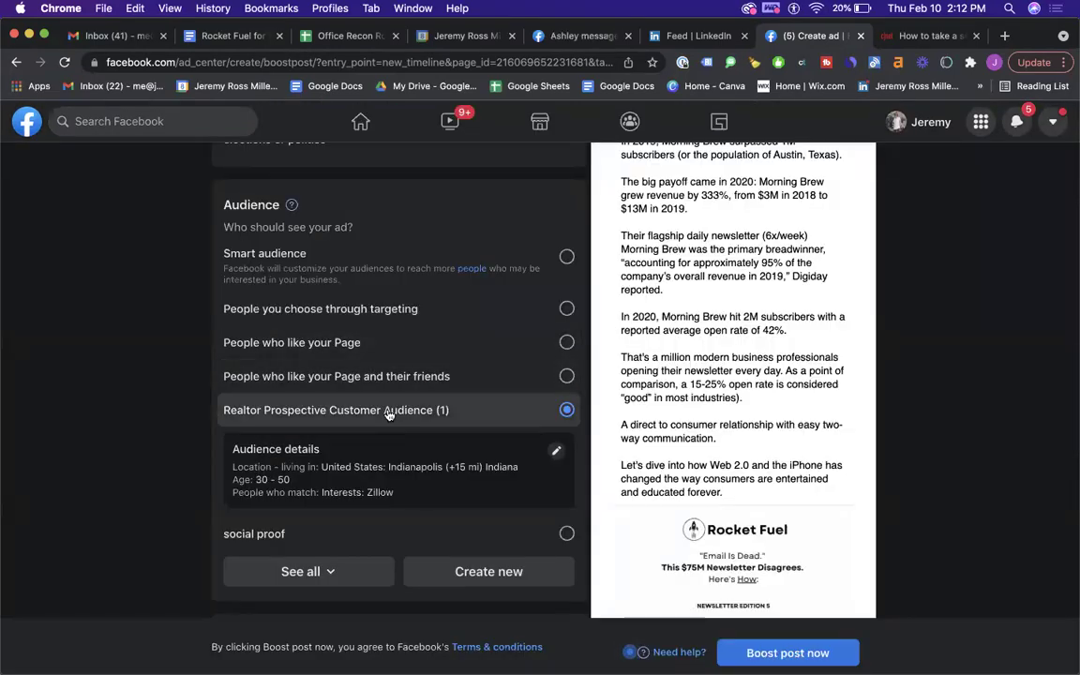
- Examine the boost's goal, ad preview text and the selected audience's location, age and interest details
{"action": "scroll", "coordinate": [320, 291], "scroll_direction": "up", "scroll_amount": 3}
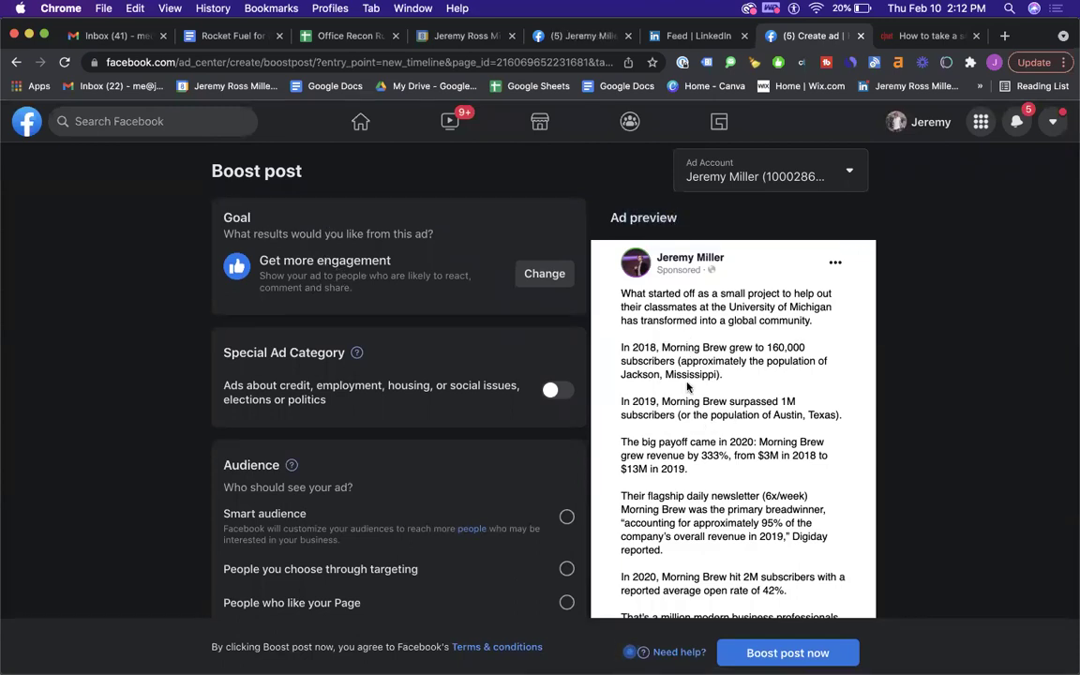
{"action": "scroll", "coordinate": [698, 296], "scroll_direction": "down", "scroll_amount": 3}
{"action": "scroll", "coordinate": [673, 306], "scroll_direction": "down", "scroll_amount": 2}
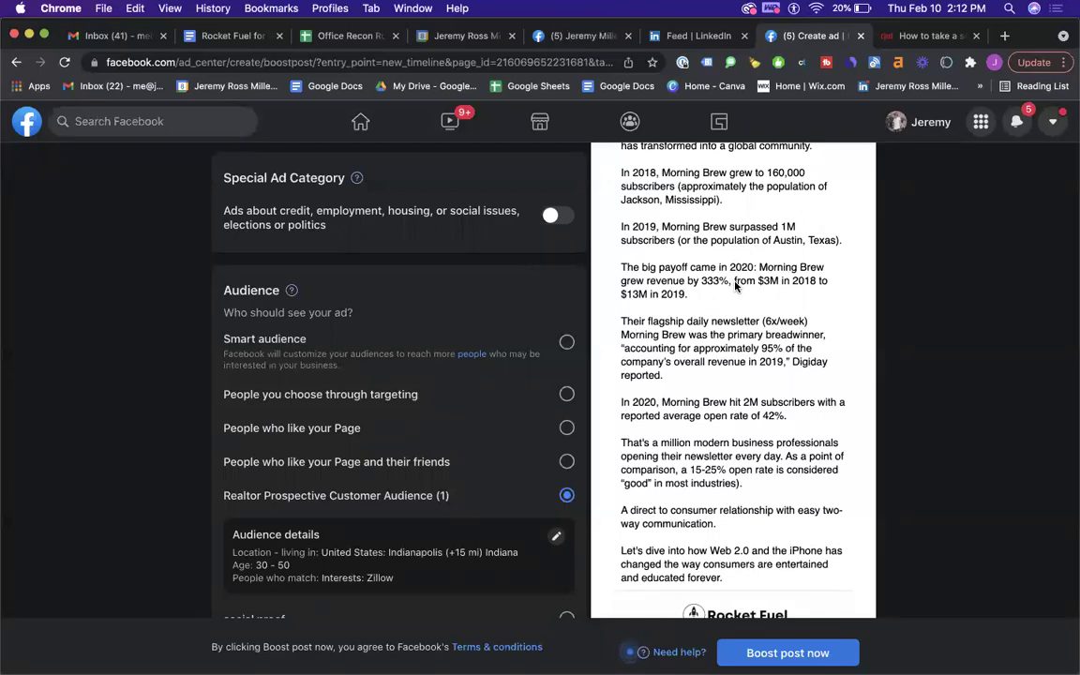
{"action": "scroll", "coordinate": [731, 281], "scroll_direction": "up", "scroll_amount": 3}
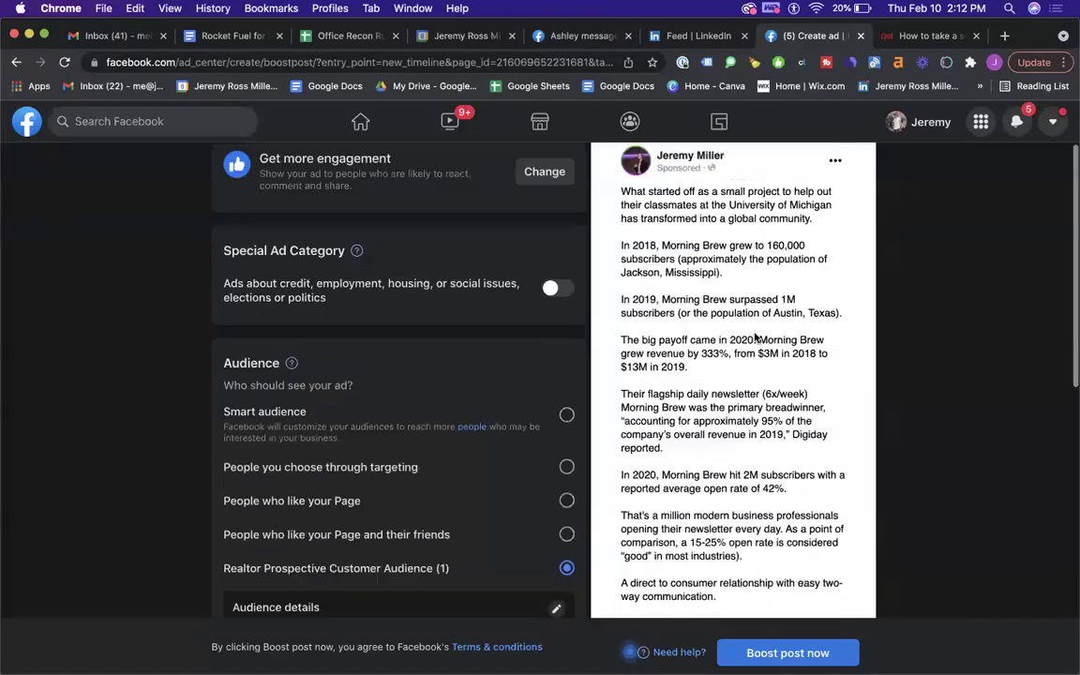
{"action": "scroll", "coordinate": [710, 238], "scroll_direction": "down", "scroll_amount": 8}
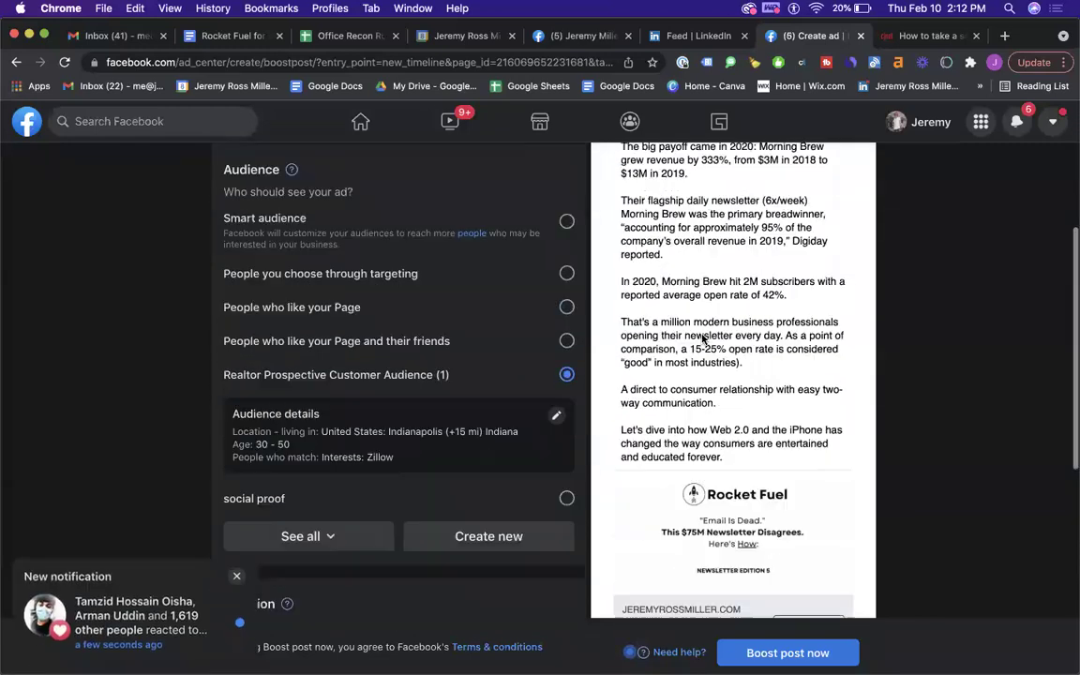
{"action": "scroll", "coordinate": [692, 400], "scroll_direction": "up", "scroll_amount": 3}
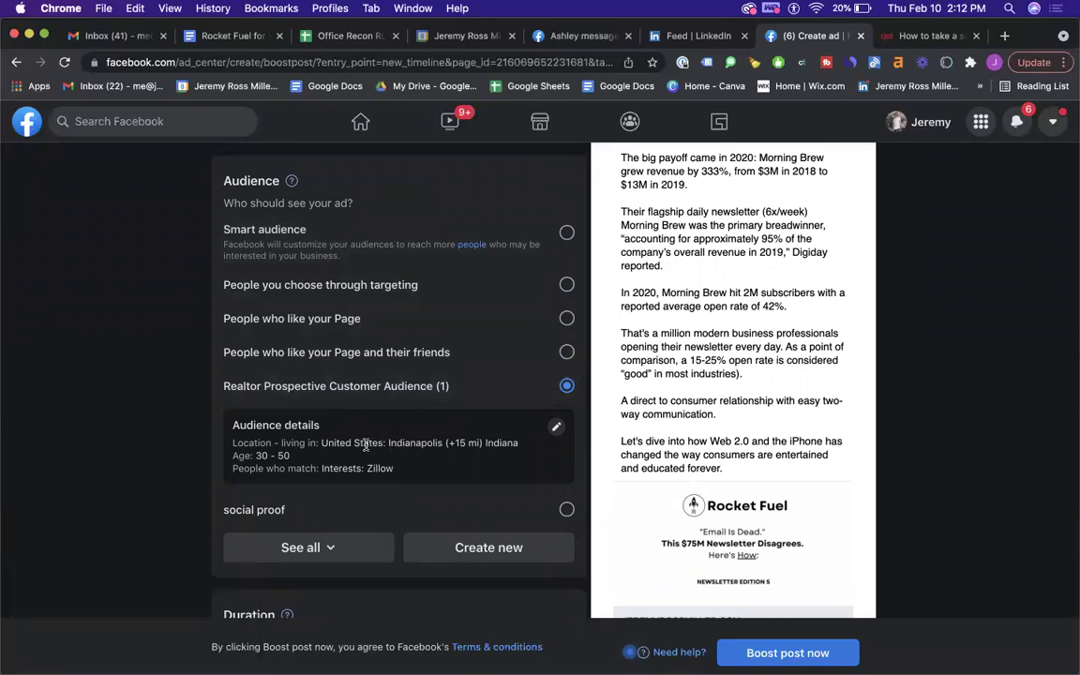
{"action": "scroll", "coordinate": [440, 447], "scroll_direction": "down", "scroll_amount": 2}
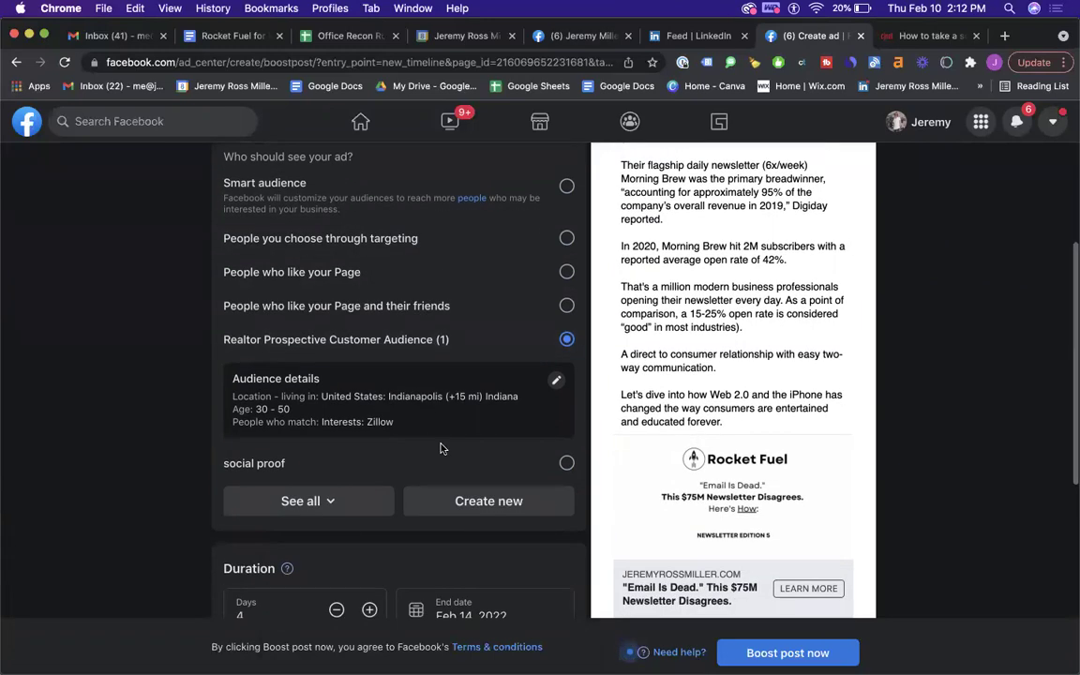
{"action": "scroll", "coordinate": [441, 440], "scroll_direction": "down", "scroll_amount": 1}
{"action": "scroll", "coordinate": [443, 436], "scroll_direction": "down", "scroll_amount": 5}
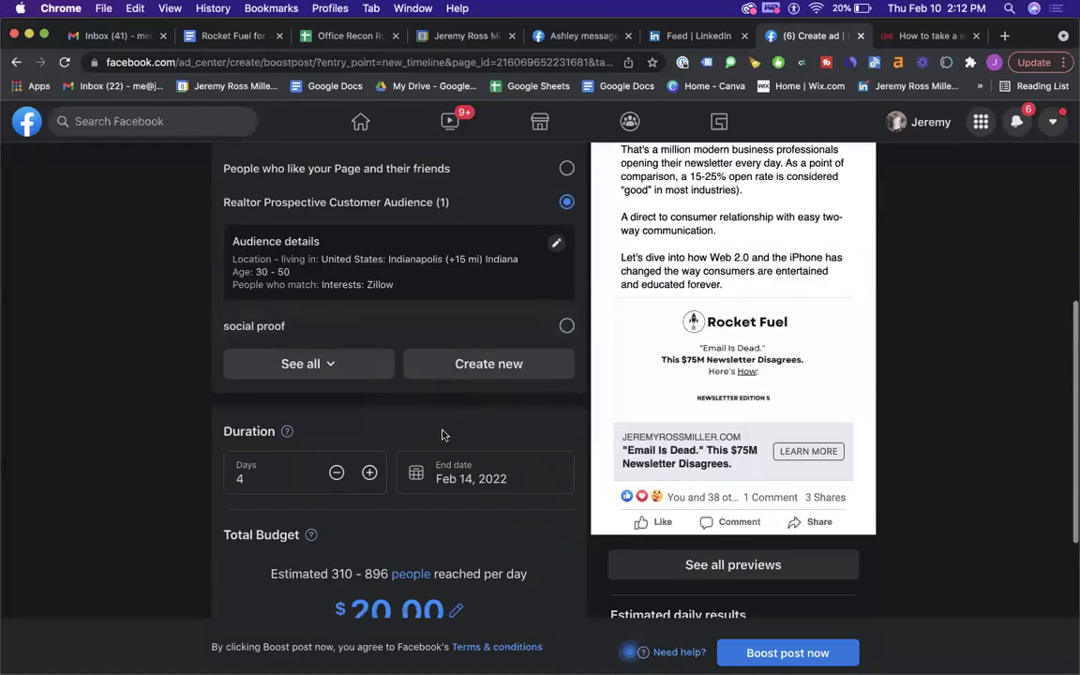
- Set the boost's duration to 30 days
{"action": "scroll", "coordinate": [320, 409], "scroll_direction": "down", "scroll_amount": 1}
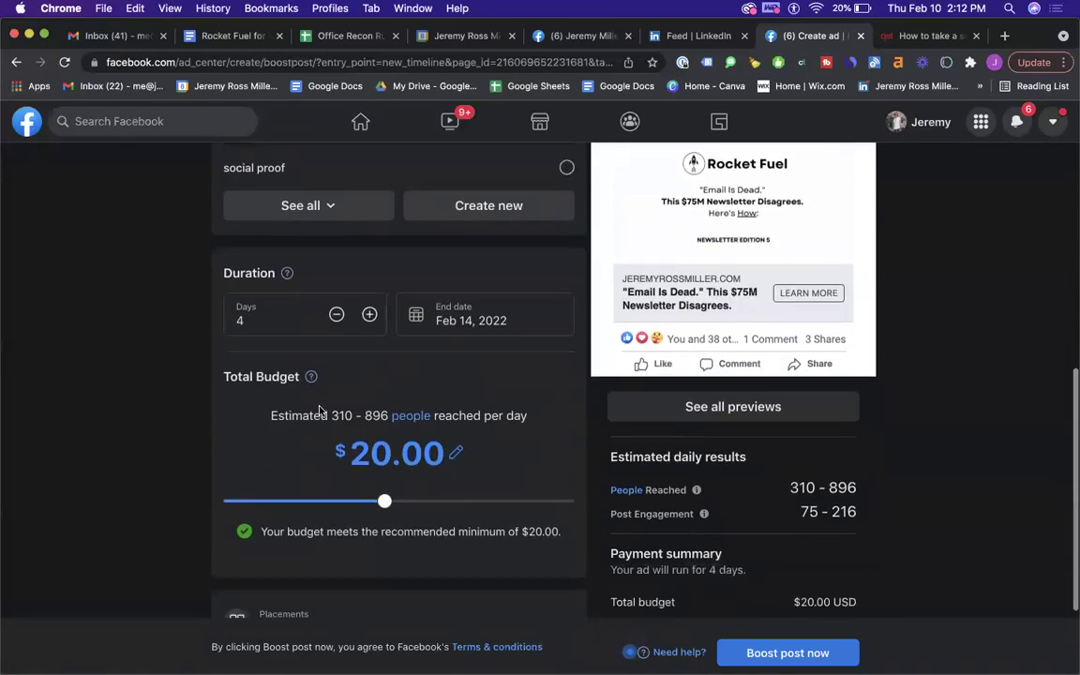
{"action": "left_click", "coordinate": [292, 316]}
{"action": "type", "text": "30"}
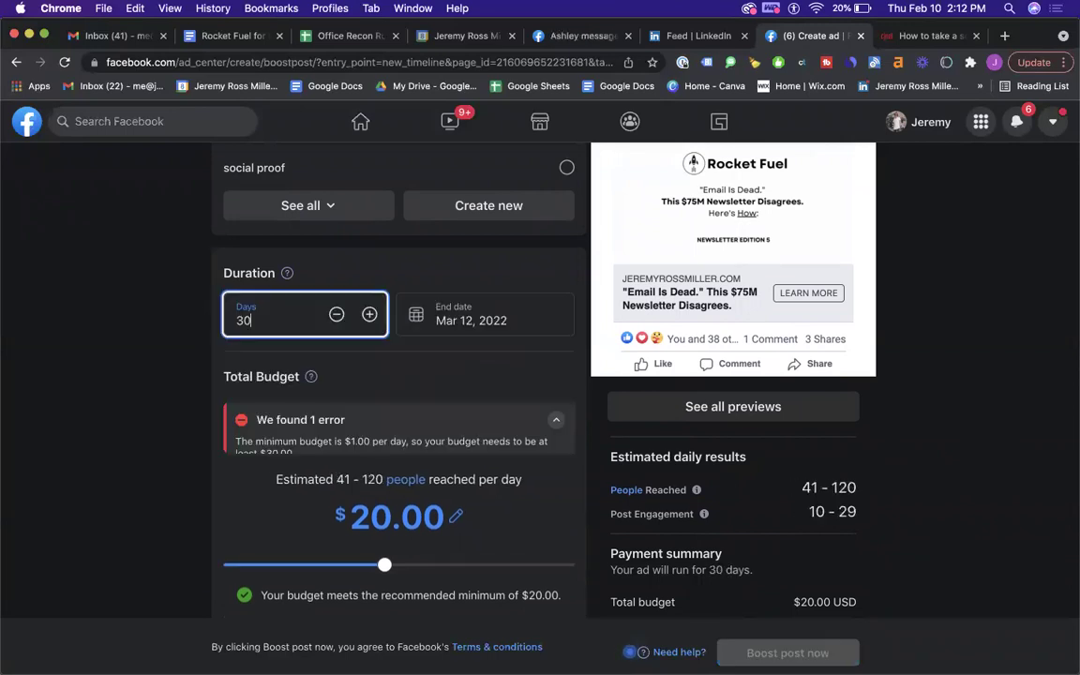
- Set the boost's total budget to $30
{"action": "left_click", "coordinate": [381, 525]}
{"action": "type", "text": "1"}
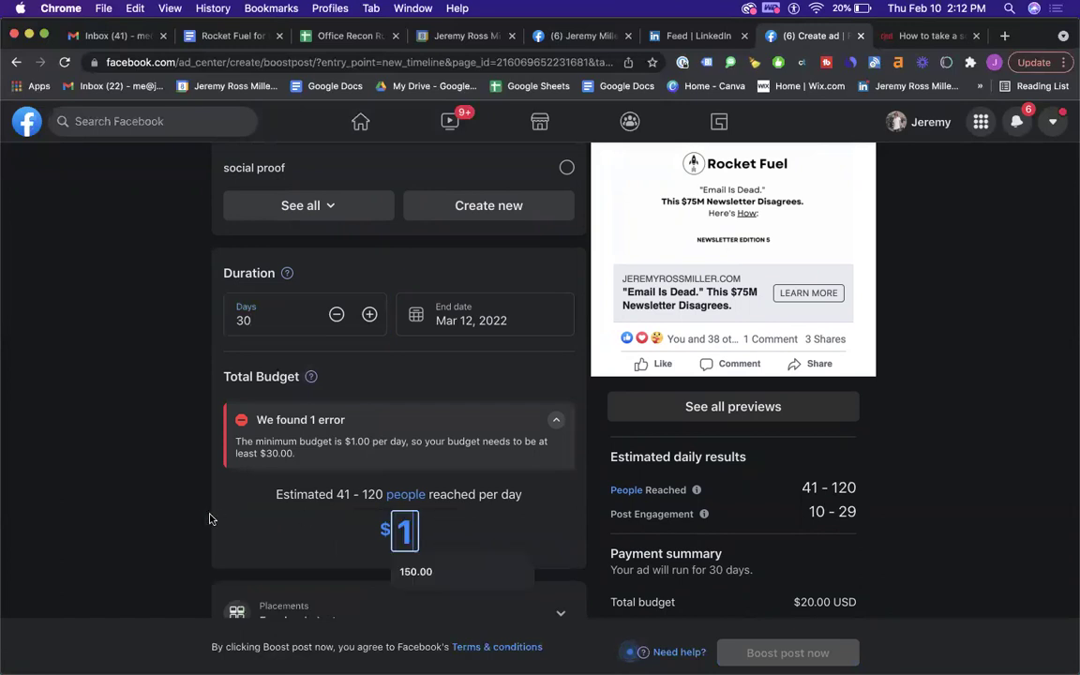
{"action": "key", "text": "Return"}
{"action": "scroll", "coordinate": [374, 396], "scroll_direction": "down", "scroll_amount": 2}
{"action": "left_click", "coordinate": [396, 457]}
{"action": "type", "text": "30"}
{"action": "key", "text": "Return"}
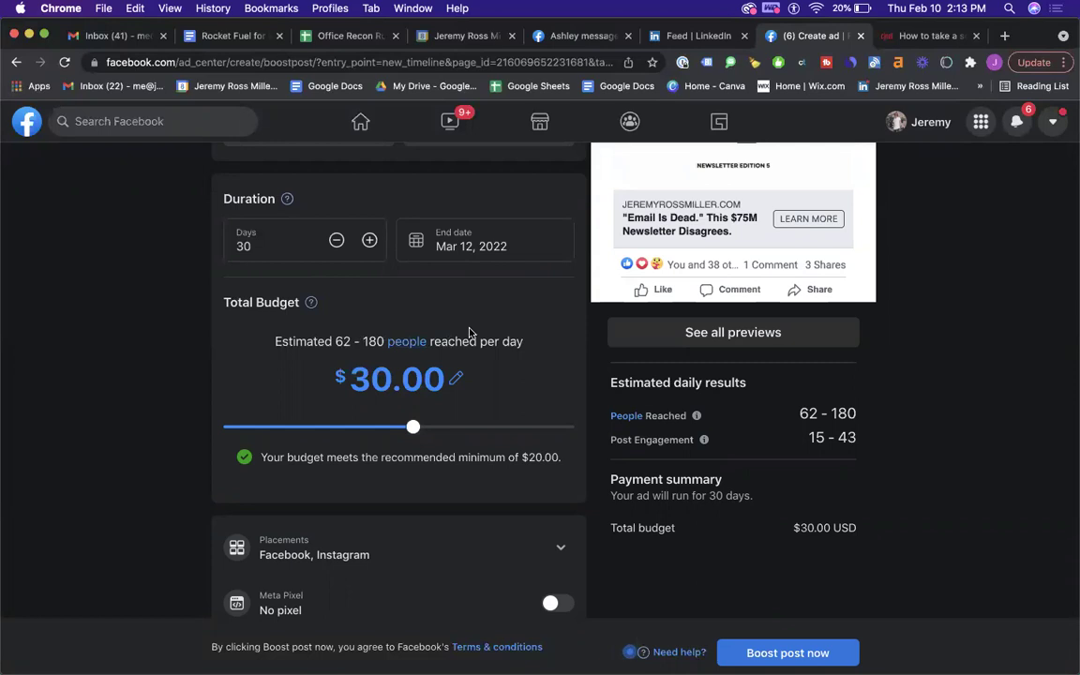
- Check the estimated number of people reached per day against the chosen audience, duration and budget
{"action": "left_click_drag", "start_coordinate": [336, 341], "coordinate": [497, 341]}
{"action": "left_click", "coordinate": [528, 342]}
{"action": "scroll", "coordinate": [656, 286], "scroll_direction": "up", "scroll_amount": 5}
{"action": "scroll", "coordinate": [694, 289], "scroll_direction": "down", "scroll_amount": 4}
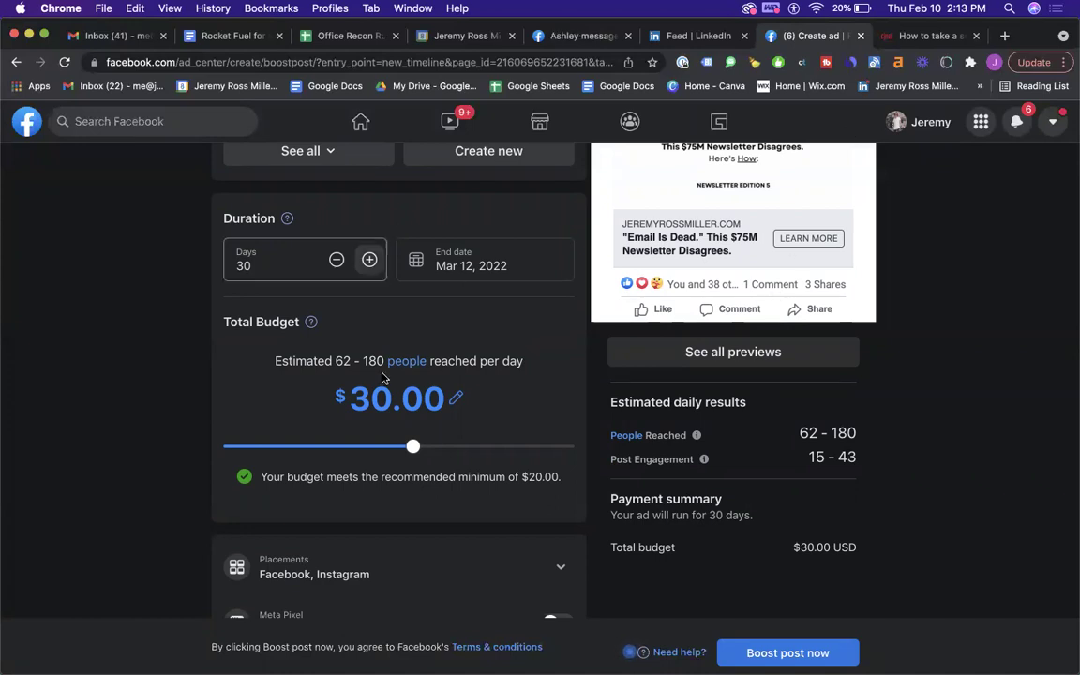
{"action": "scroll", "coordinate": [394, 384], "scroll_direction": "up", "scroll_amount": 6}
{"action": "scroll", "coordinate": [413, 403], "scroll_direction": "down", "scroll_amount": 6}
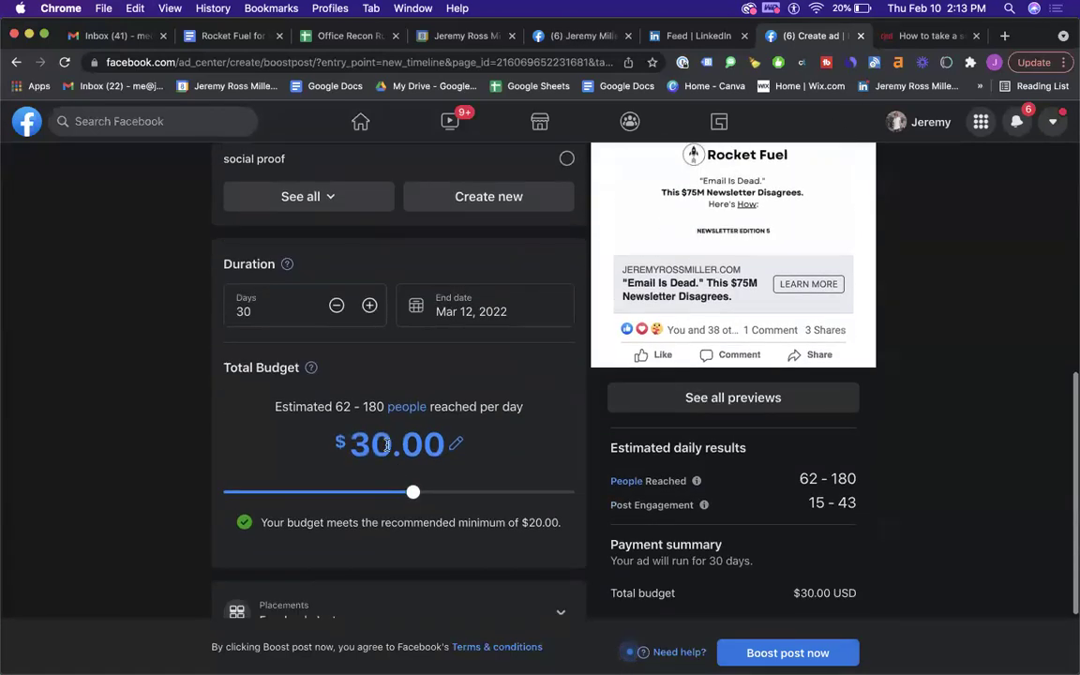
- Try a total budget of $200 and check the estimated people reached per day
{"action": "left_click", "coordinate": [398, 446]}
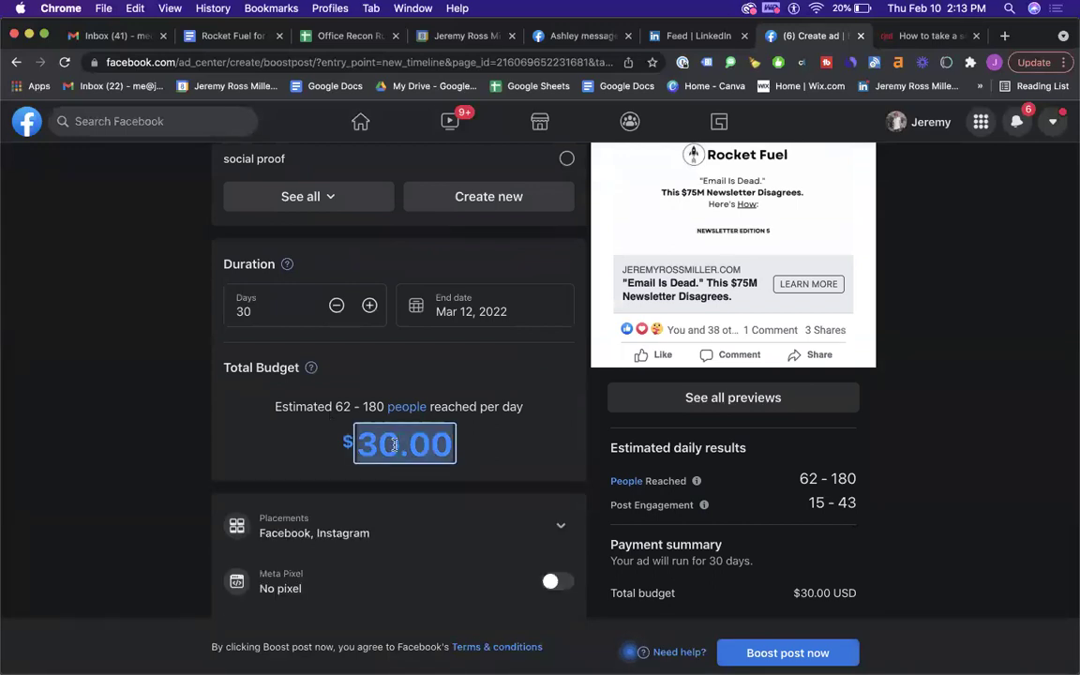
{"action": "type", "text": "200"}
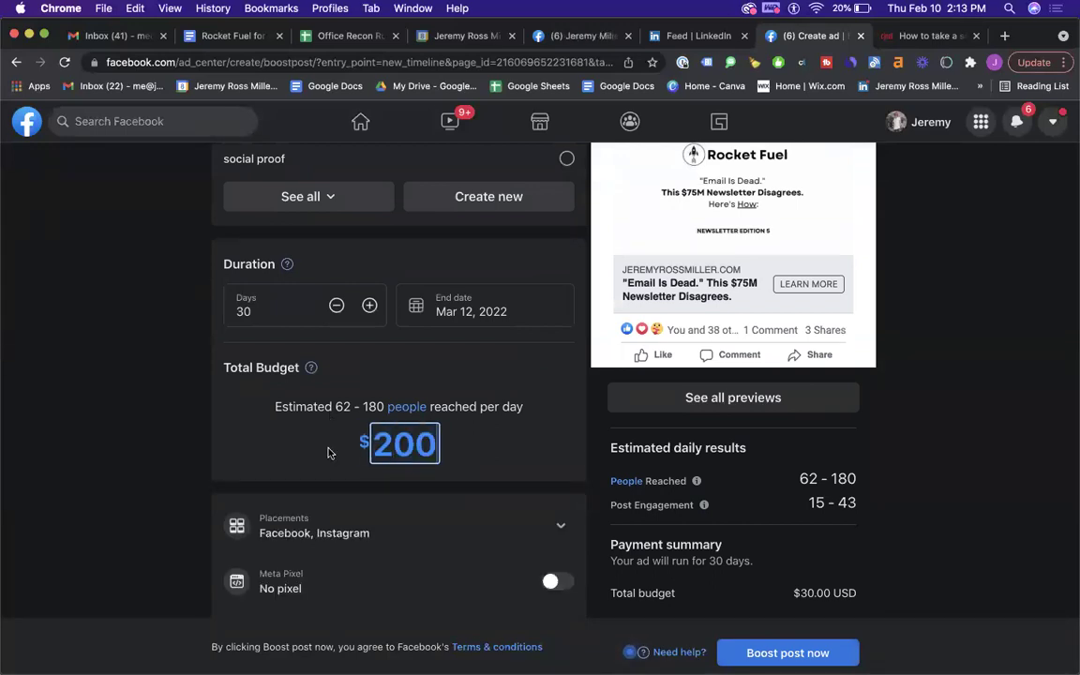
{"action": "key", "text": "Return"}
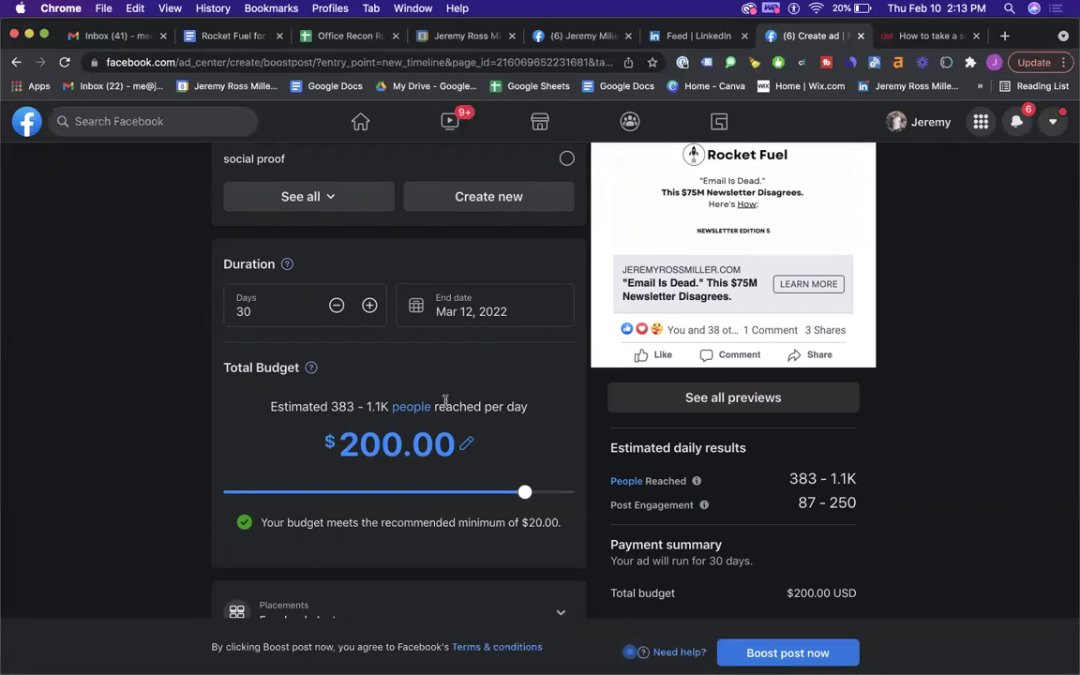
{"action": "left_click_drag", "start_coordinate": [451, 402], "coordinate": [530, 406]}
- Return the boost's total budget to $30
{"action": "left_click", "coordinate": [407, 440]}
{"action": "type", "text": "29"}
{"action": "key", "text": "BackSpace"}
{"action": "type", "text": "0"}
{"action": "key", "text": "BackSpace"}
{"action": "key", "text": "BackSpace"}
{"action": "type", "text": "30"}
{"action": "left_click", "coordinate": [147, 427]}
- Review the daily reach estimate, audience details, placements, payment method and payment summary of the boost
{"action": "left_click_drag", "start_coordinate": [303, 404], "coordinate": [469, 406]}
{"action": "left_click", "coordinate": [472, 407]}
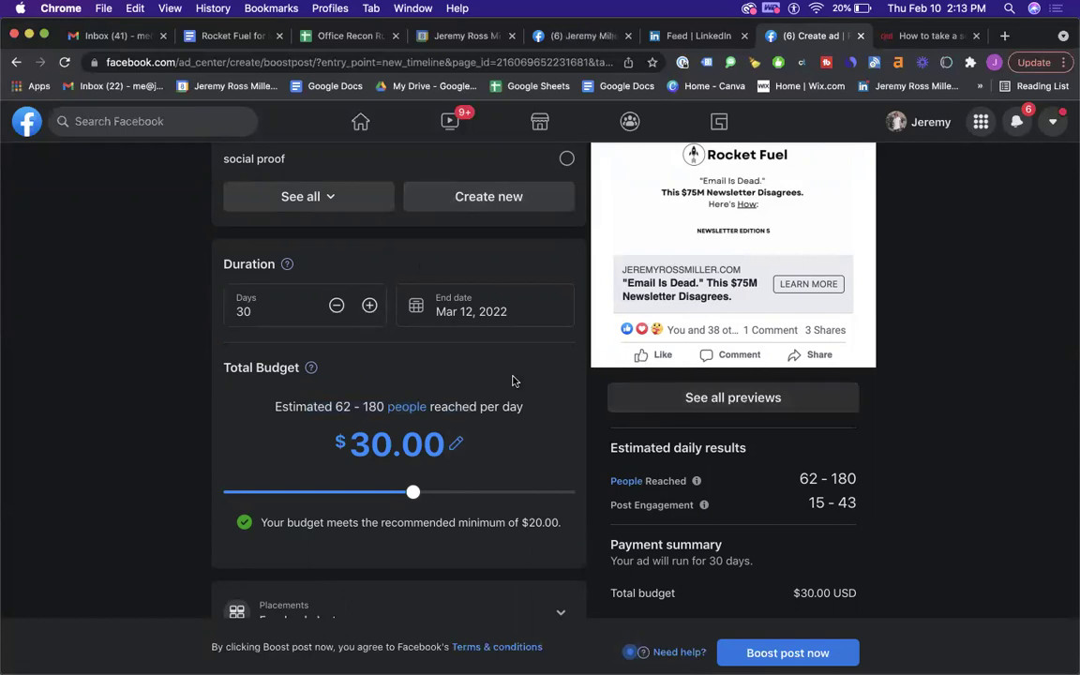
{"action": "scroll", "coordinate": [514, 377], "scroll_direction": "down", "scroll_amount": 3}
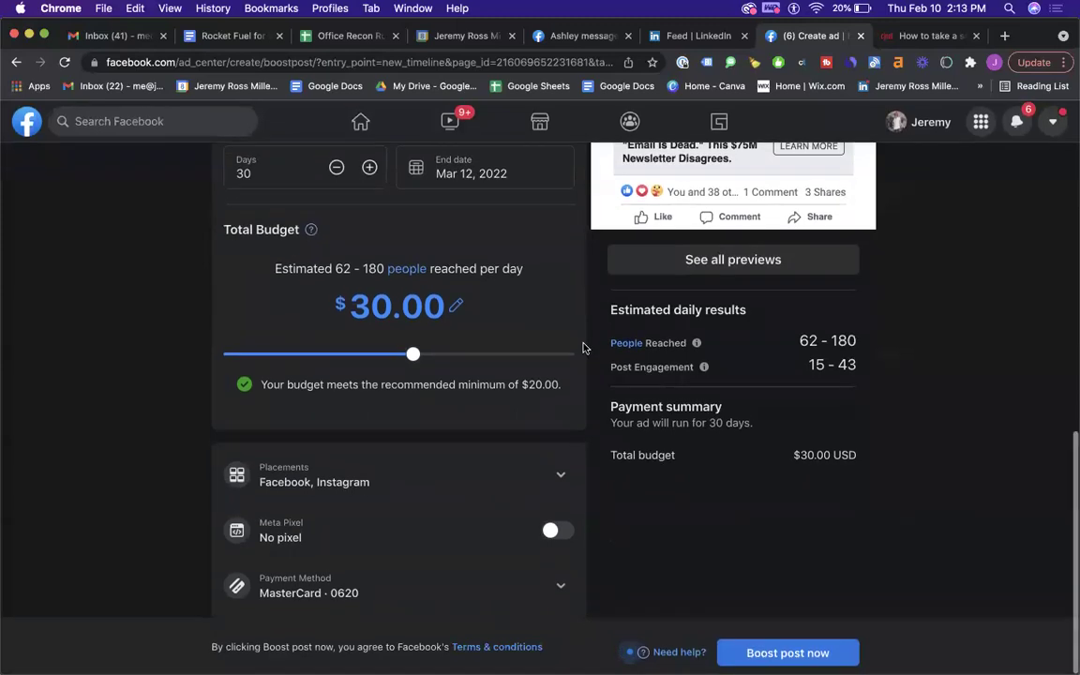
{"action": "scroll", "coordinate": [657, 262], "scroll_direction": "up", "scroll_amount": 5}
{"action": "scroll", "coordinate": [705, 240], "scroll_direction": "up", "scroll_amount": 3}
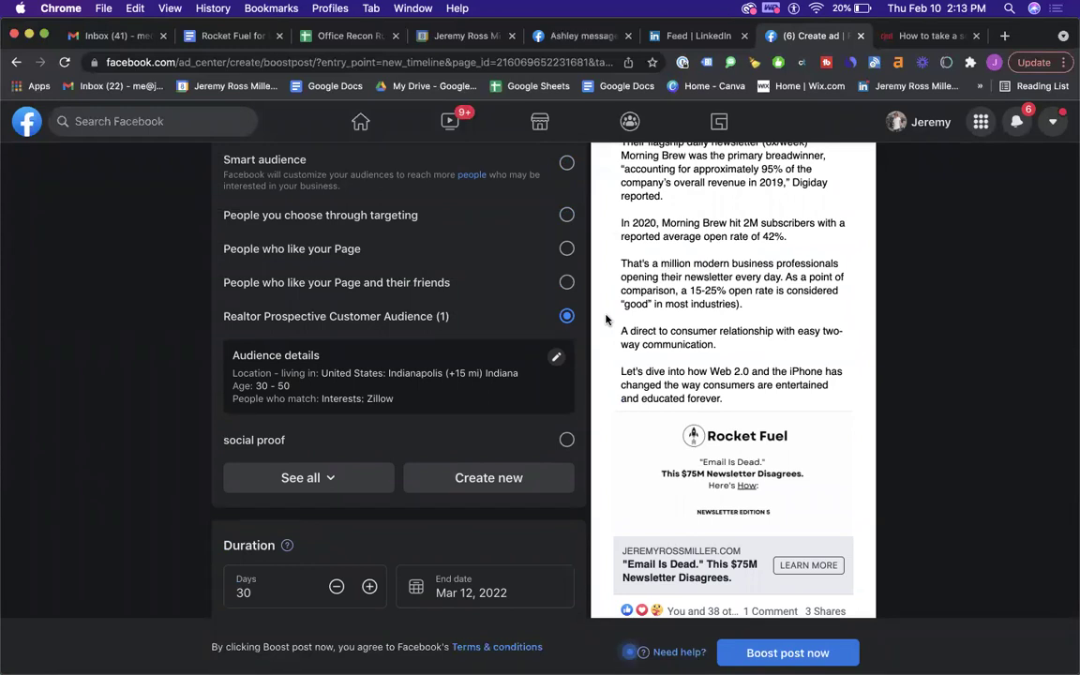
{"action": "scroll", "coordinate": [580, 363], "scroll_direction": "down", "scroll_amount": 8}
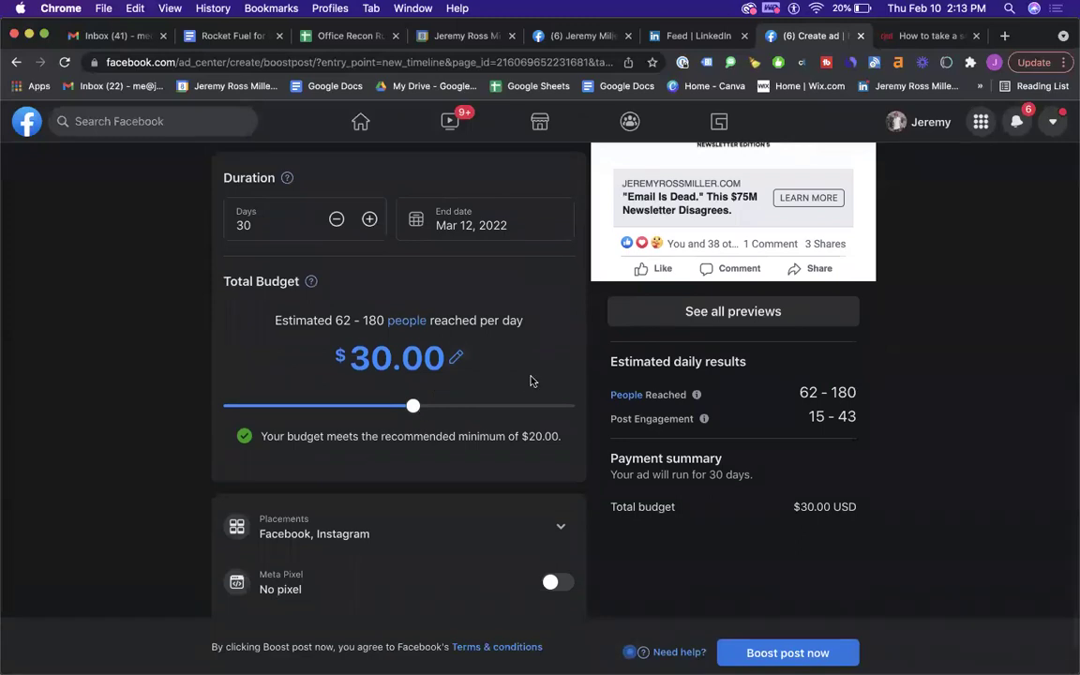
{"action": "scroll", "coordinate": [562, 389], "scroll_direction": "down", "scroll_amount": 1}
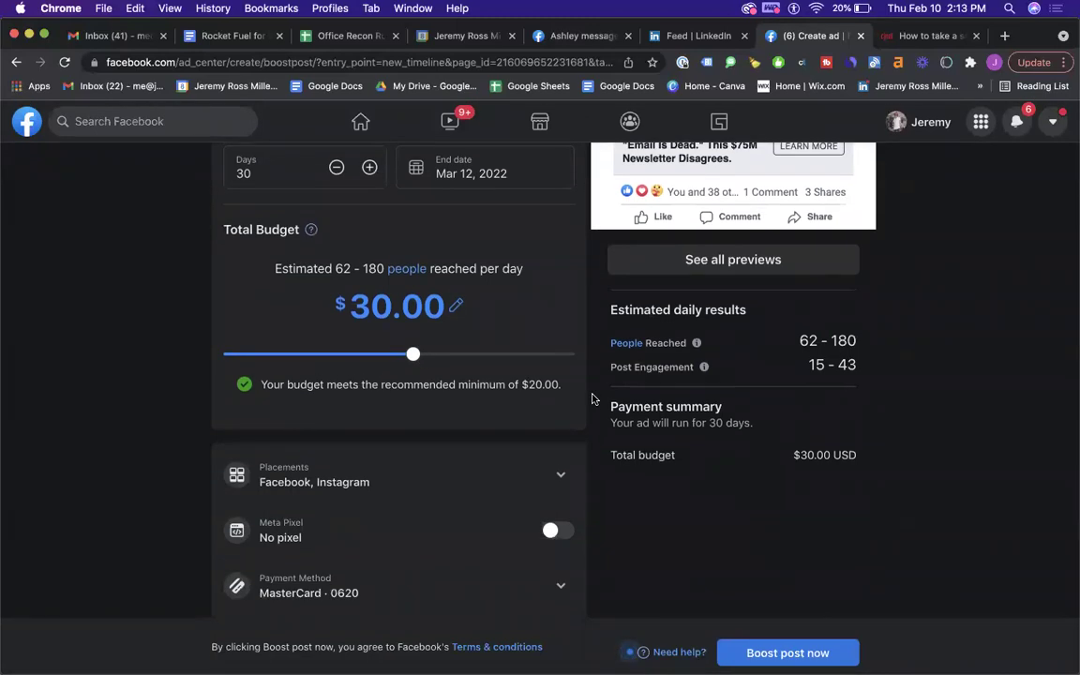